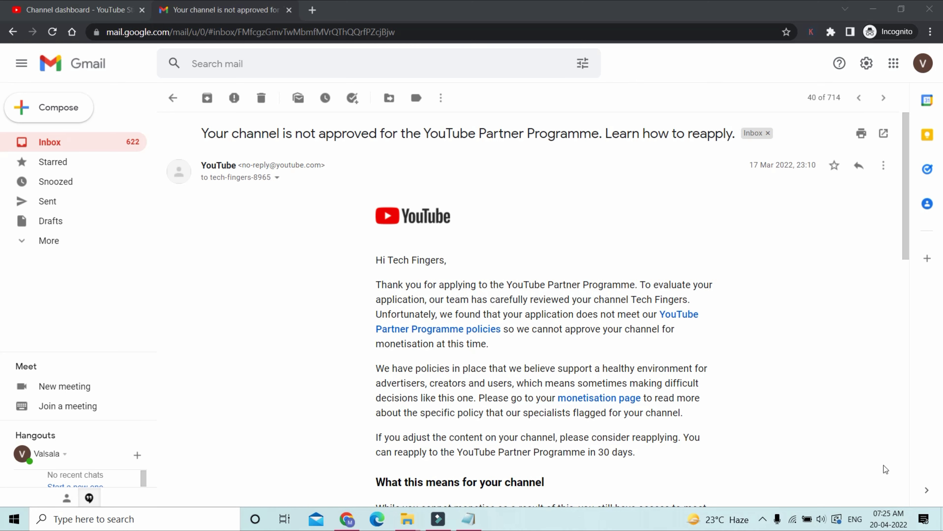
Read YouTube's monetisation rejection email, highlighting its received date and "Learn how to reapply" in the subject.
mouse_move(873, 527)
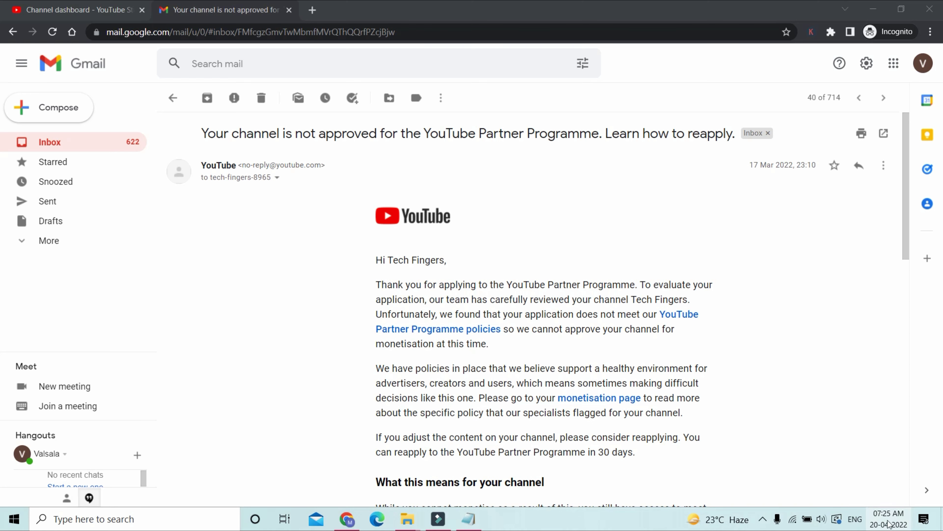
drag(749, 165, 780, 164)
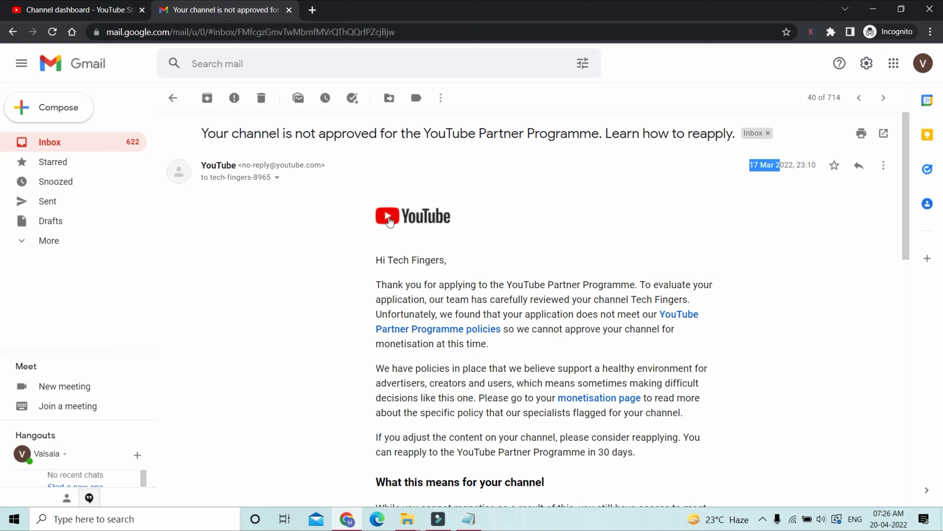
drag(606, 133, 729, 128)
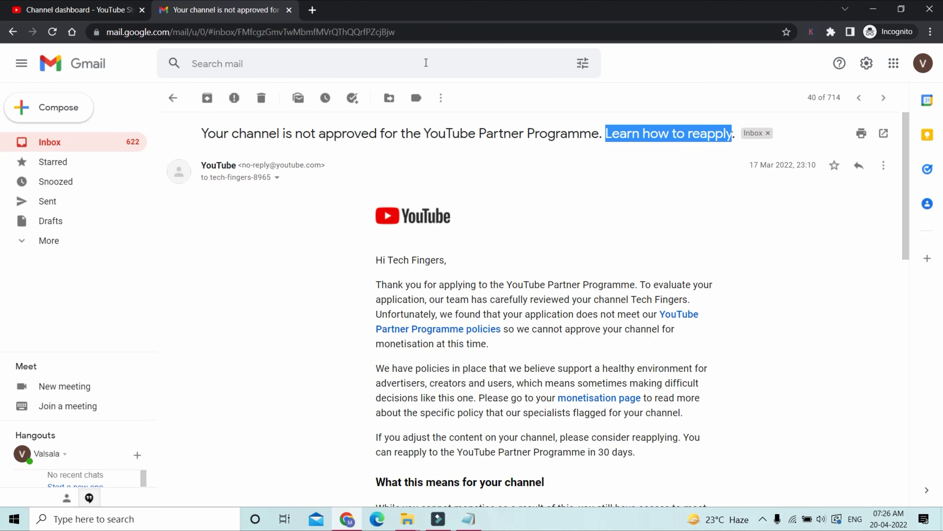
scroll(679, 256, down, 5)
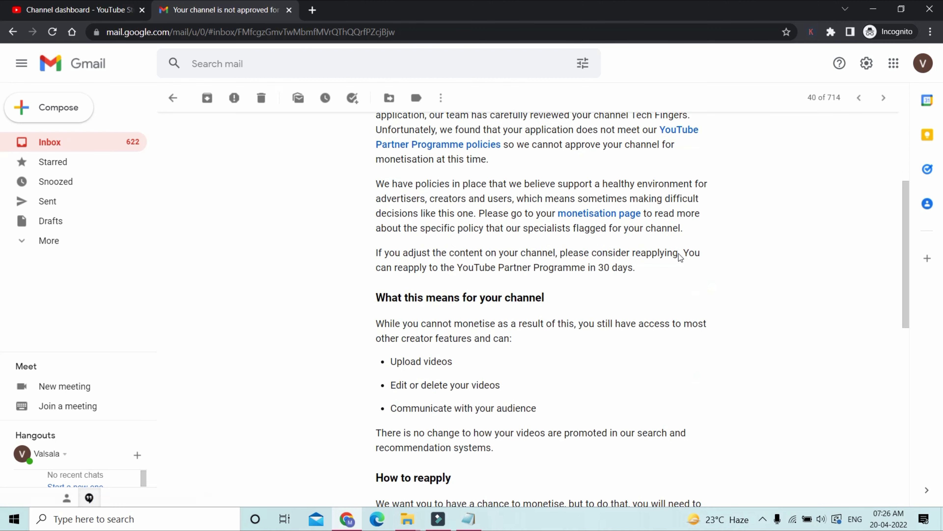
scroll(676, 254, up, 5)
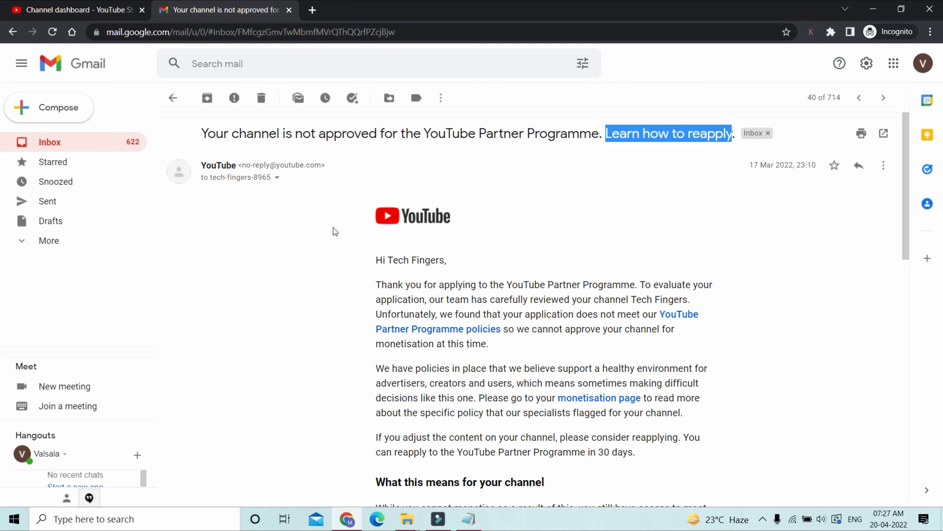
Switch to YouTube Studio and review the reviewers' feedback and reapply requirements on the channel's Monetisation page.
click(90, 9)
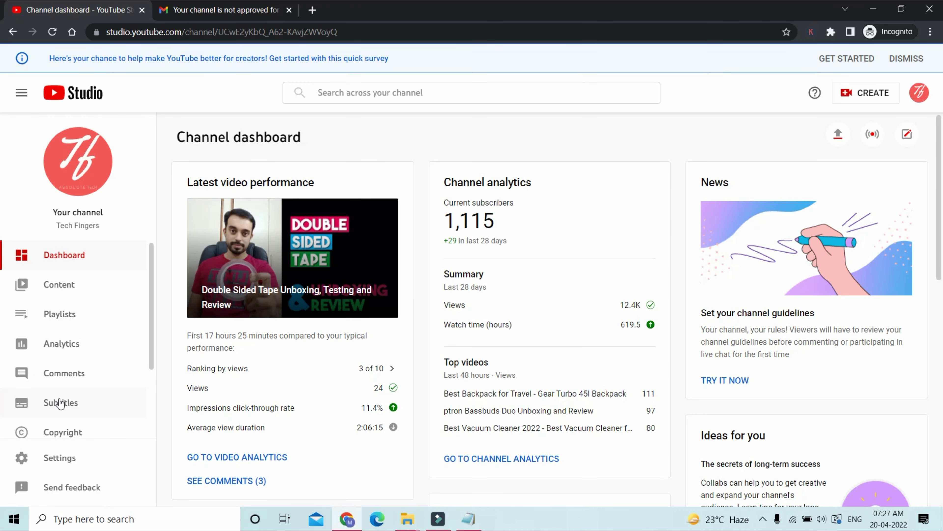
scroll(59, 404, down, 3)
click(69, 365)
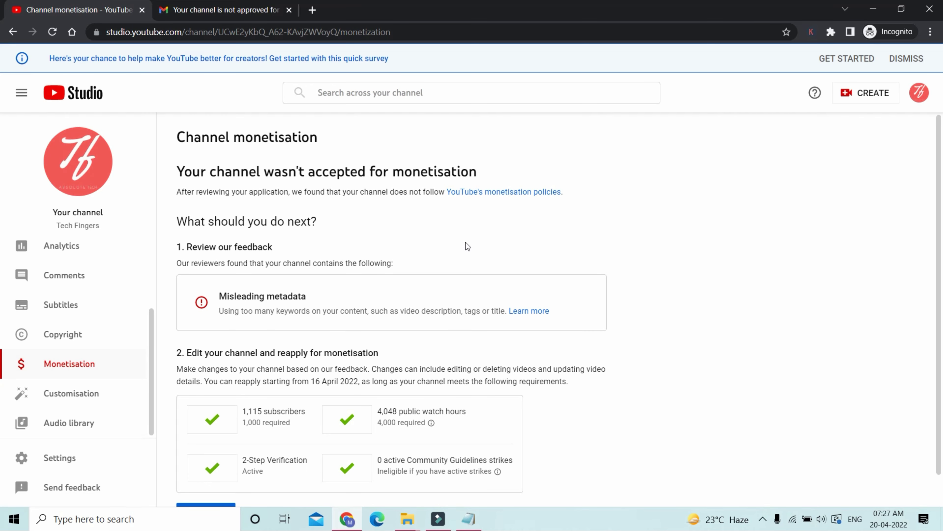
scroll(463, 242, down, 1)
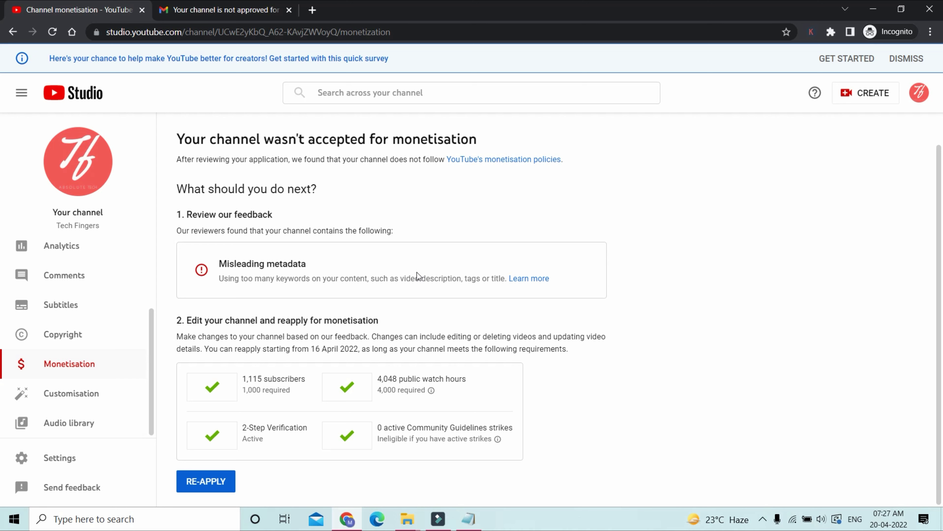
Open the Best Vacuum Cleaner 2022 video's details from the channel content and examine its tags, glancing at the Notepad metadata file.
scroll(75, 274, up, 3)
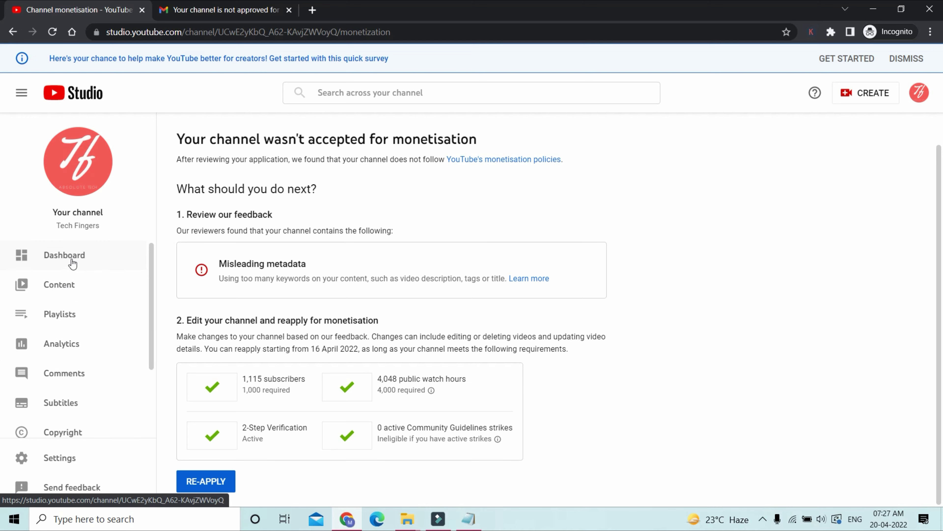
click(77, 290)
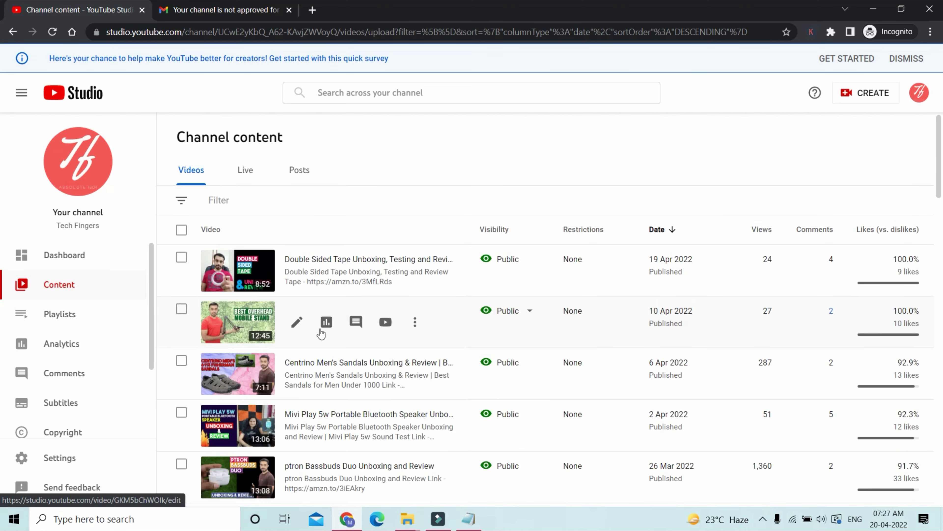
scroll(325, 336, down, 10)
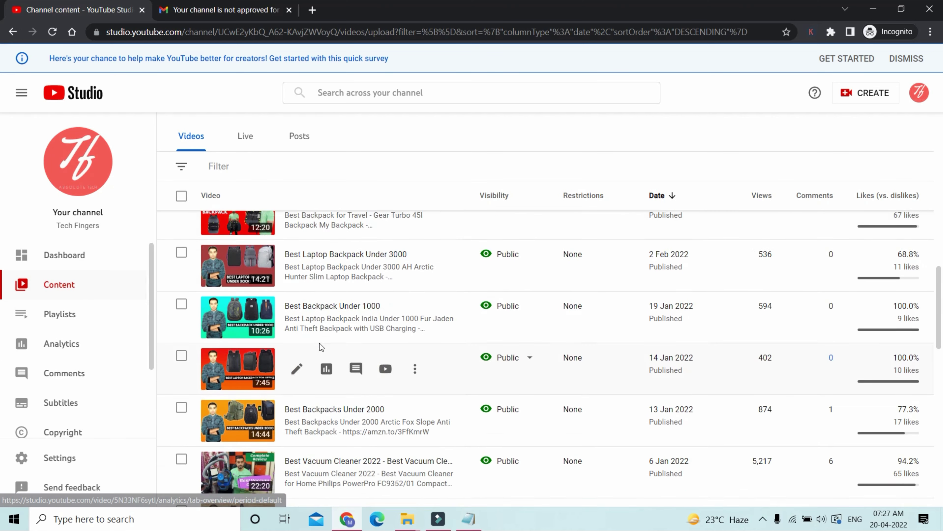
scroll(319, 343, down, 4)
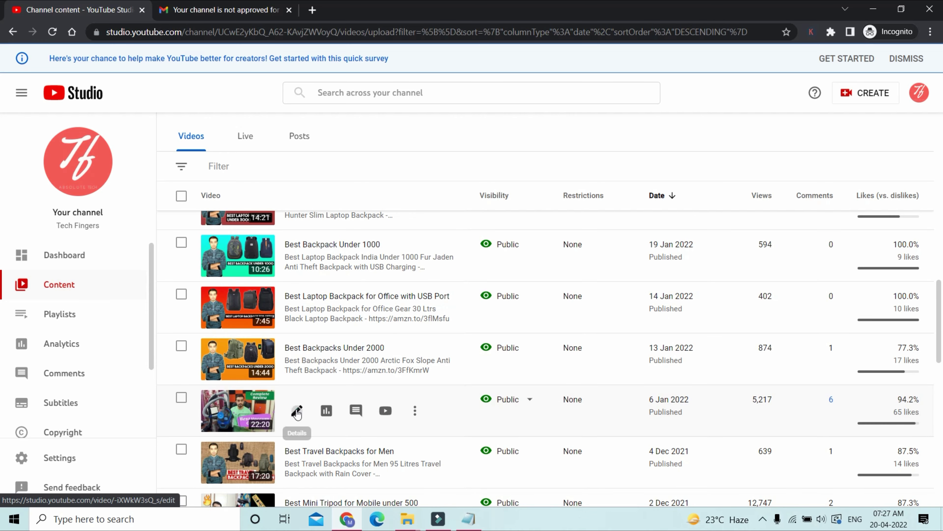
click(304, 409)
scroll(238, 297, down, 5)
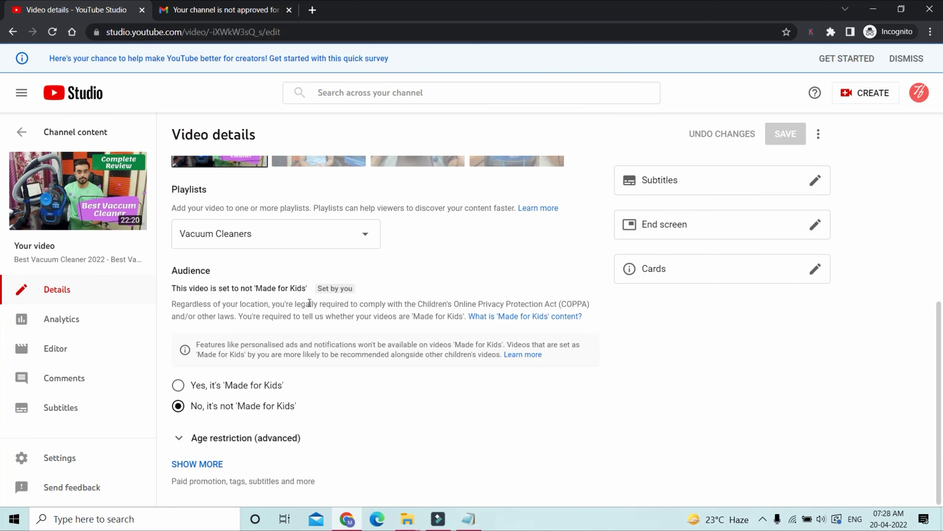
click(210, 464)
scroll(387, 379, down, 15)
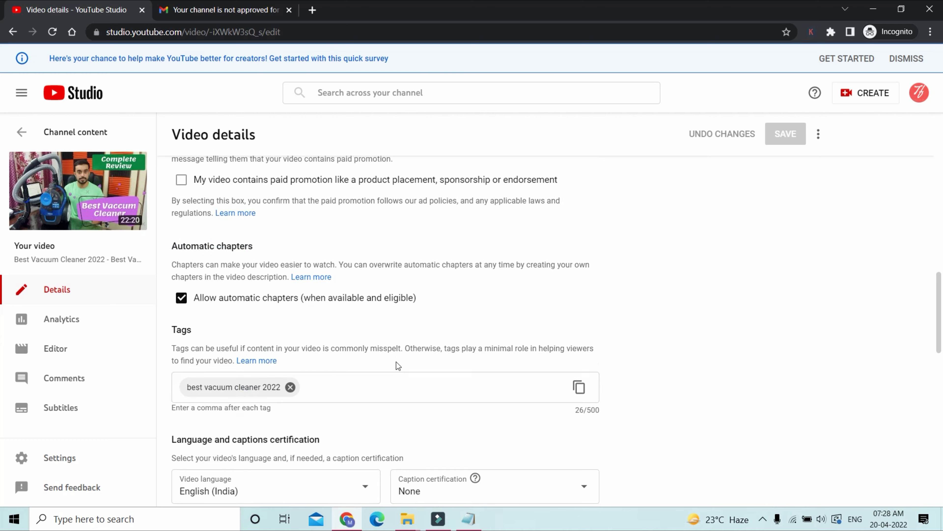
scroll(396, 359, up, 3)
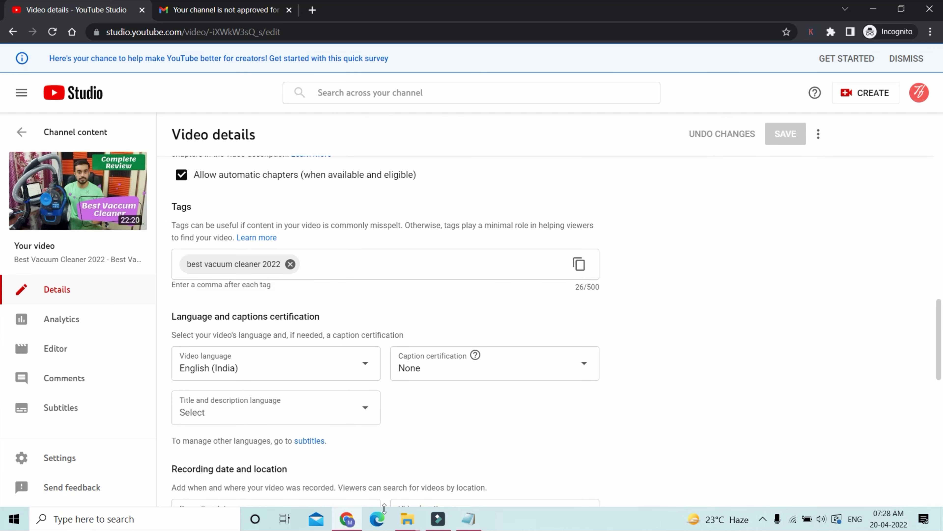
click(468, 519)
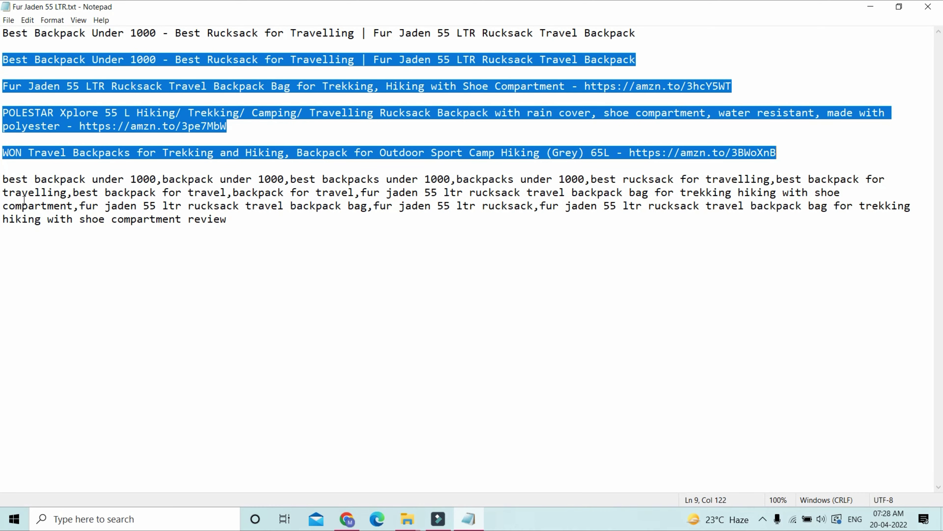
click(348, 519)
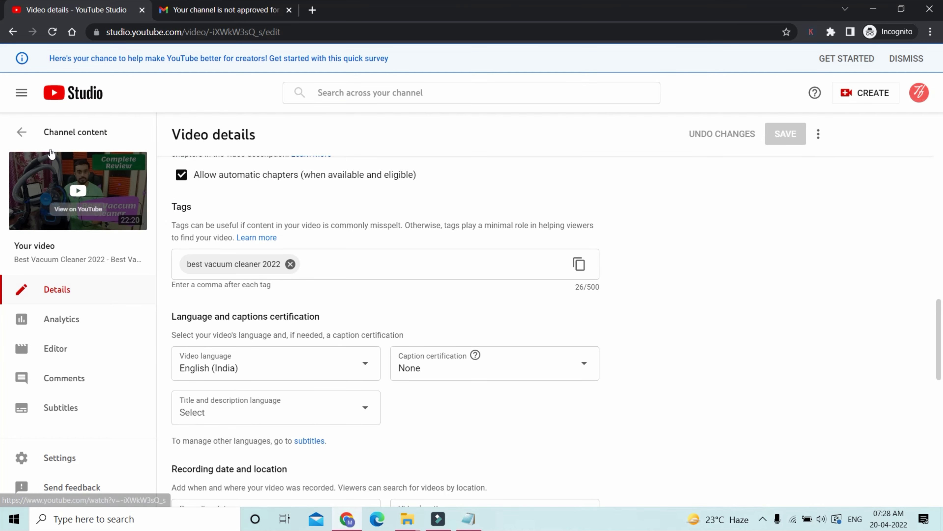
Return to the channel content, open the details of "Best Backpack Under 1000 - Fur Jaden 55 LTR Rucksack" and examine its tags.
click(44, 132)
scroll(340, 377, down, 5)
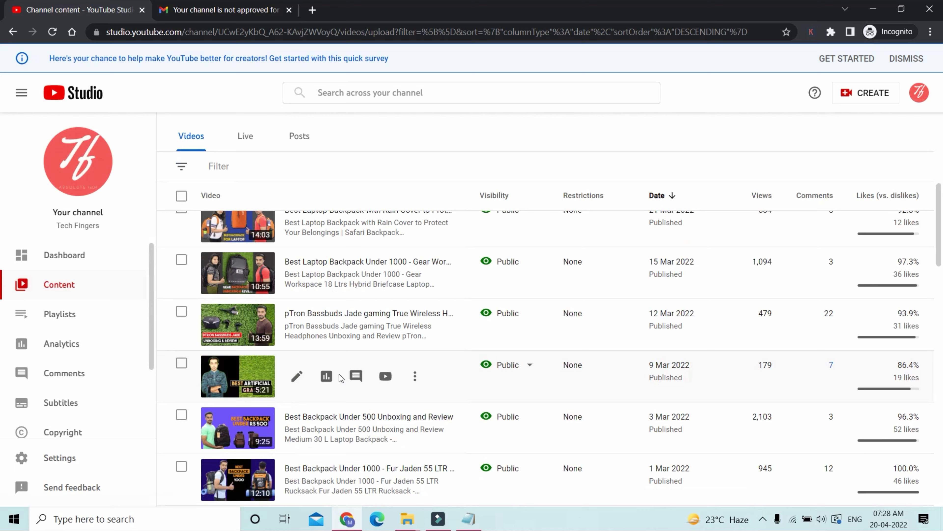
scroll(318, 330, up, 2)
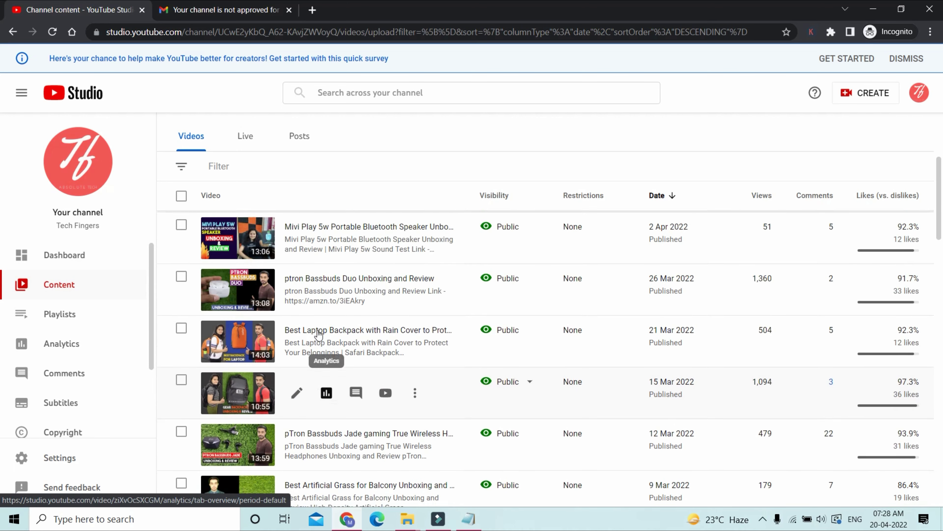
scroll(317, 328, down, 5)
click(297, 357)
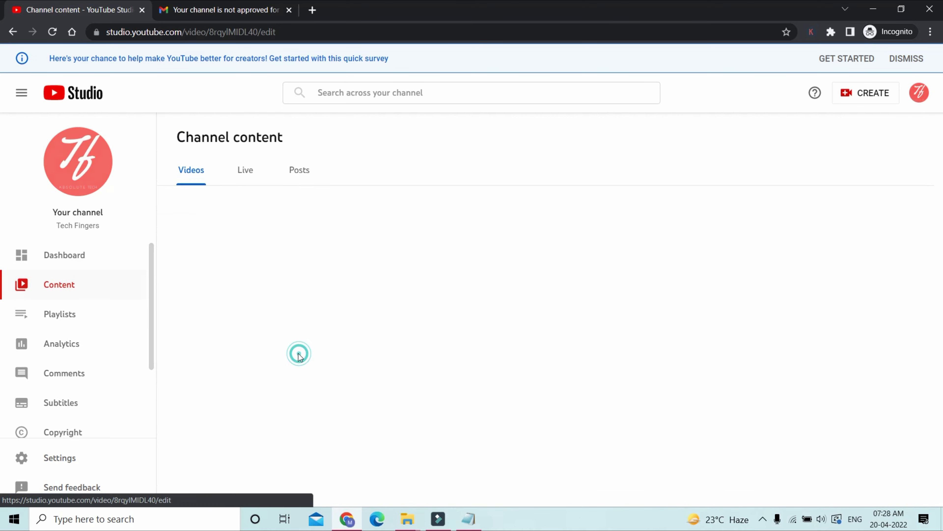
scroll(336, 329, down, 5)
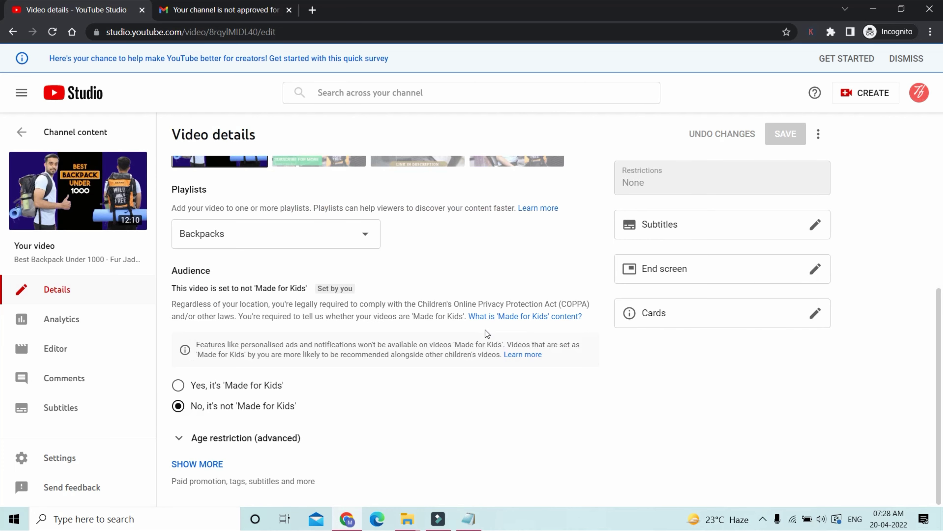
click(204, 464)
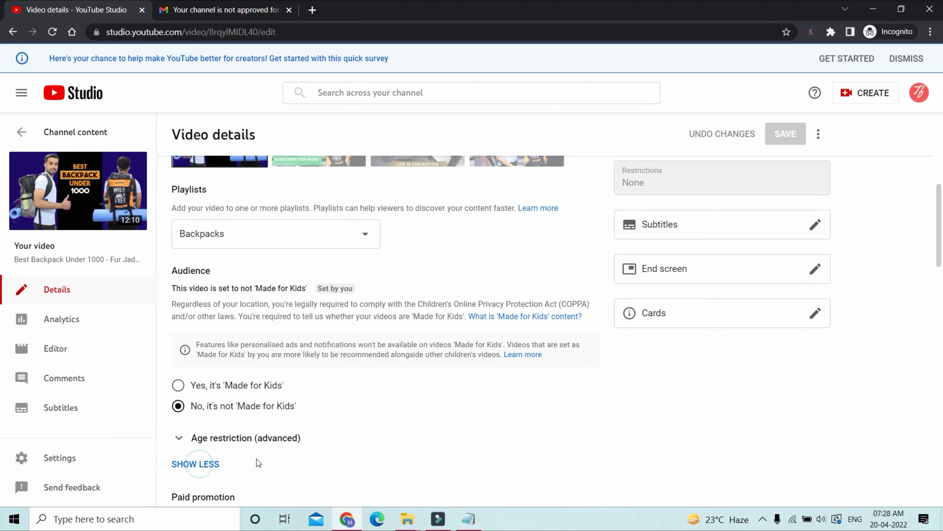
scroll(238, 462, down, 4)
scroll(334, 427, down, 4)
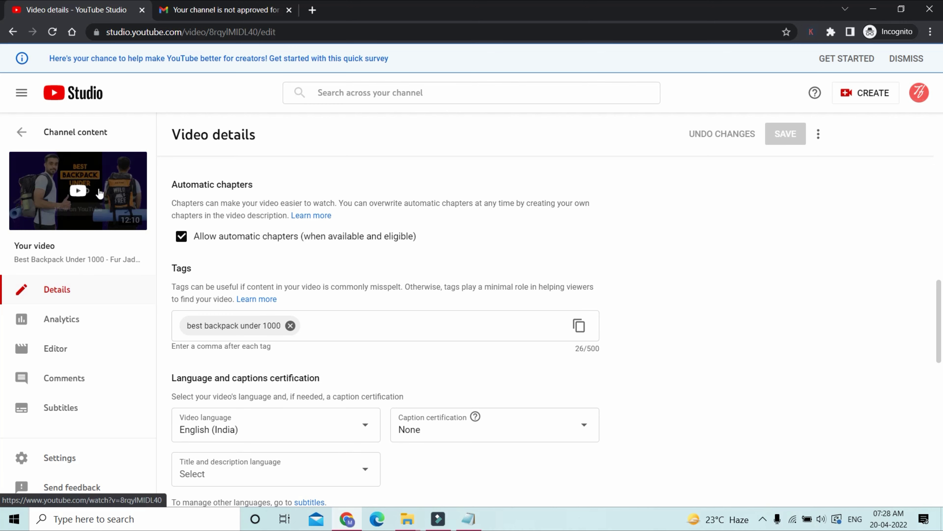
Compare the backpack video's current title with the longer title in the Notepad metadata file, and recheck the video's tags.
scroll(355, 339, up, 15)
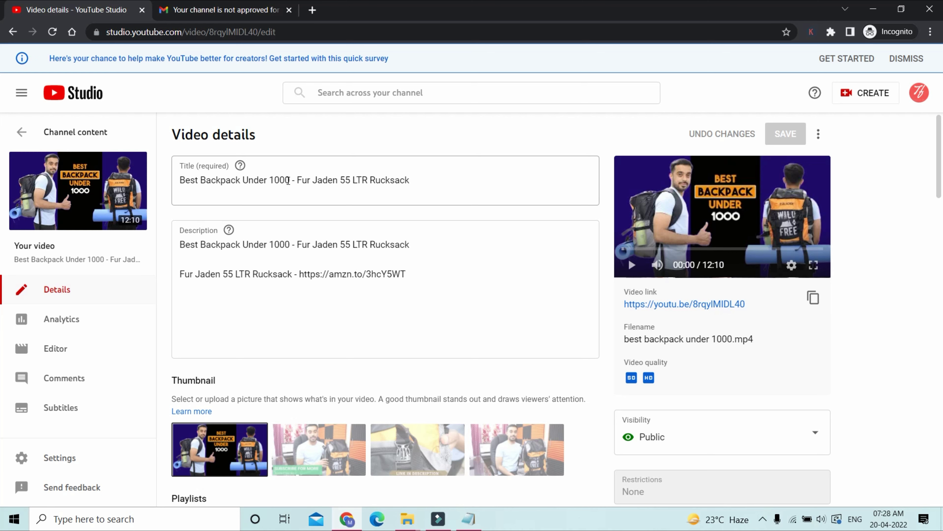
click(470, 520)
click(215, 59)
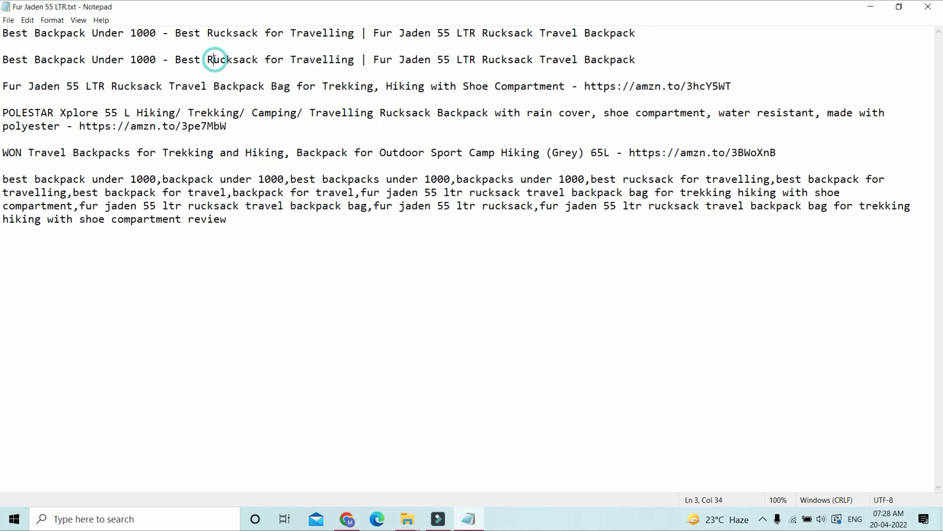
drag(4, 32, 550, 37)
key(alt+Tab)
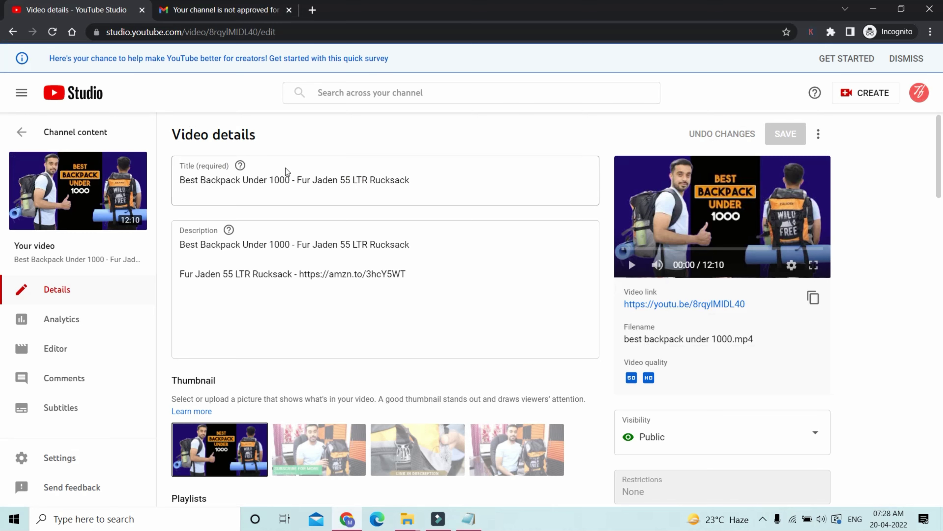
click(422, 178)
drag(422, 177, 167, 191)
scroll(396, 308, down, 15)
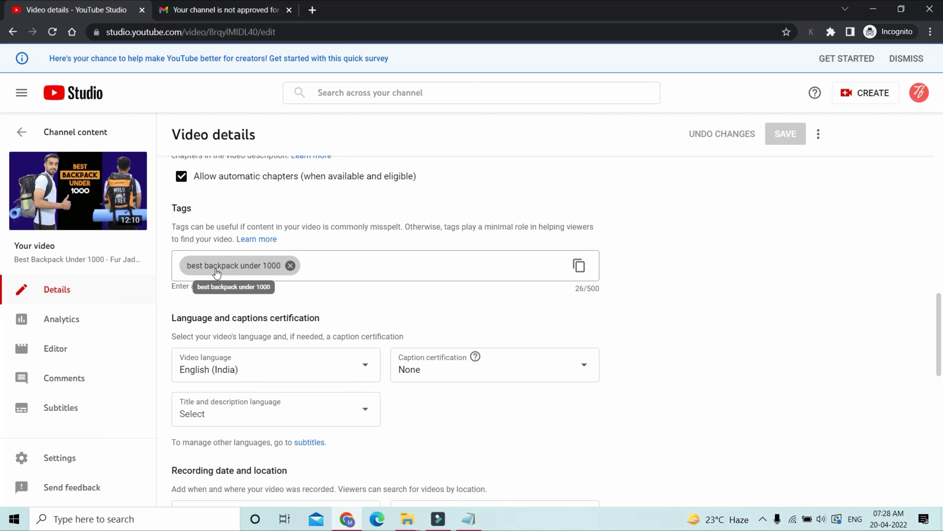
In the Notepad file, highlight the full first-line title and examine its keyword phrases "Best Backpack Under 1000" and "Best Rucksack for Travelling".
key(alt+Tab)
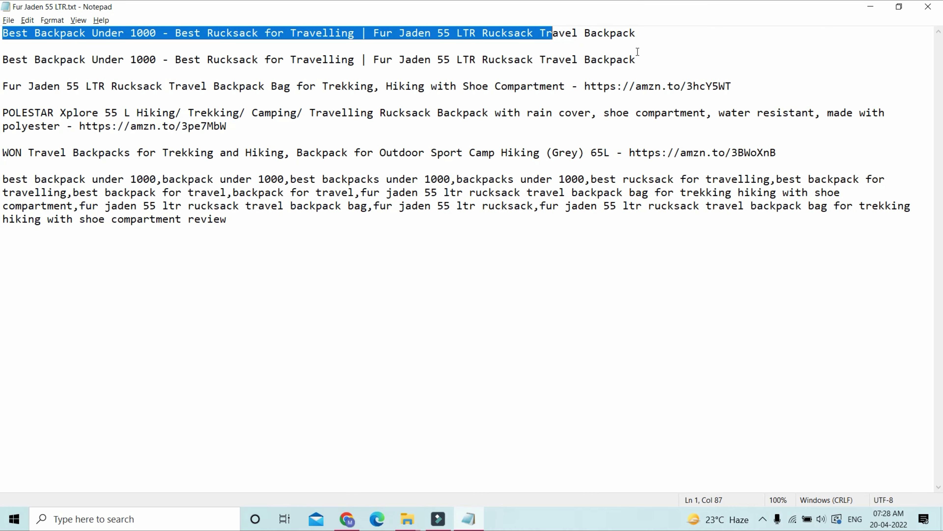
click(642, 32)
drag(642, 32, 3, 33)
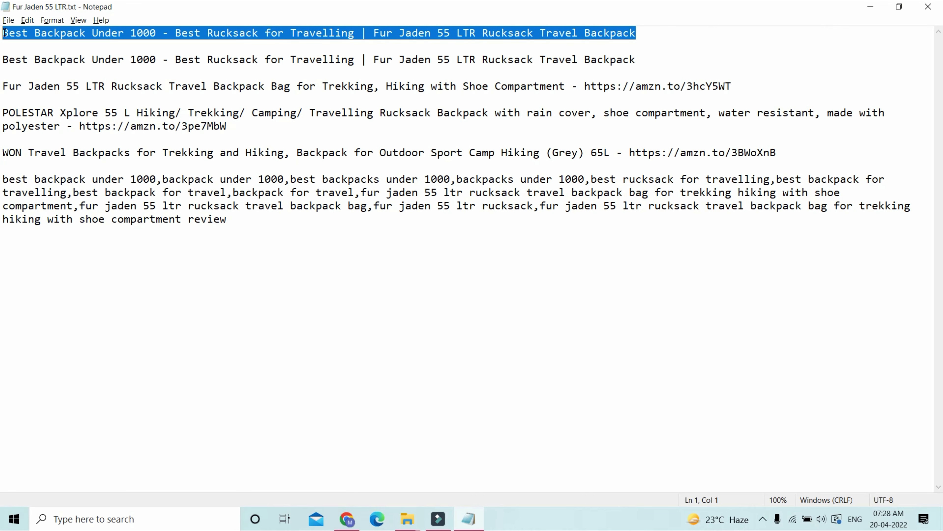
click(156, 33)
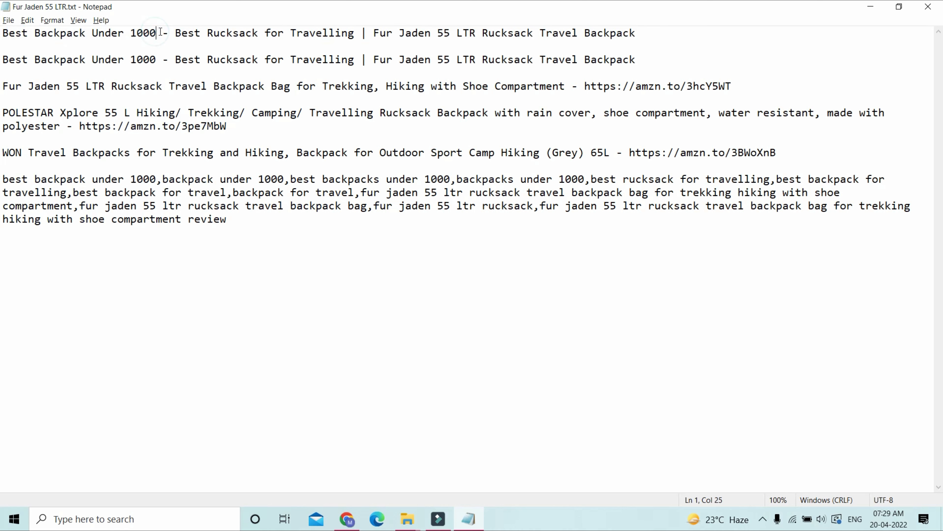
drag(176, 34, 354, 34)
click(225, 33)
click(35, 33)
drag(214, 33, 258, 33)
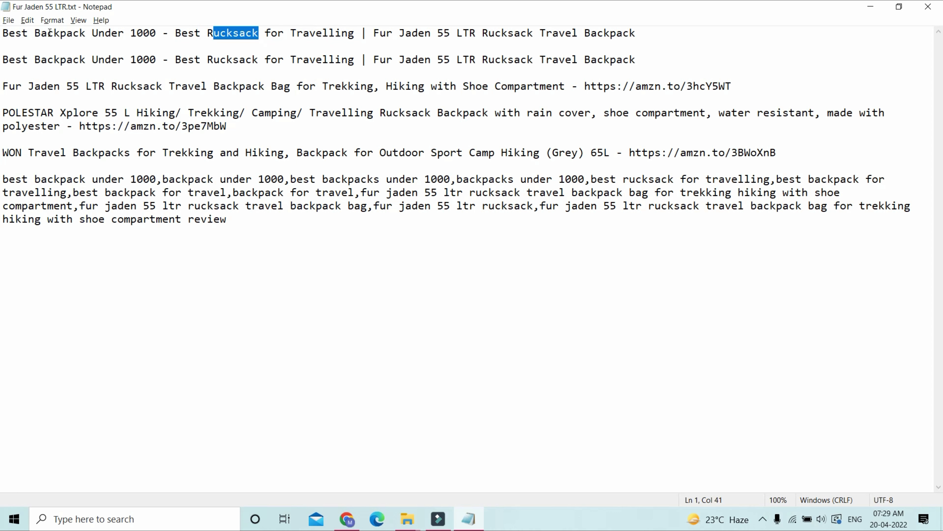
Highlight "Fur Jaden 55 LTR Rucksack Travel Backpack" in the first-line title, and examine its ending "Travel Backpack".
drag(373, 33, 636, 33)
click(488, 33)
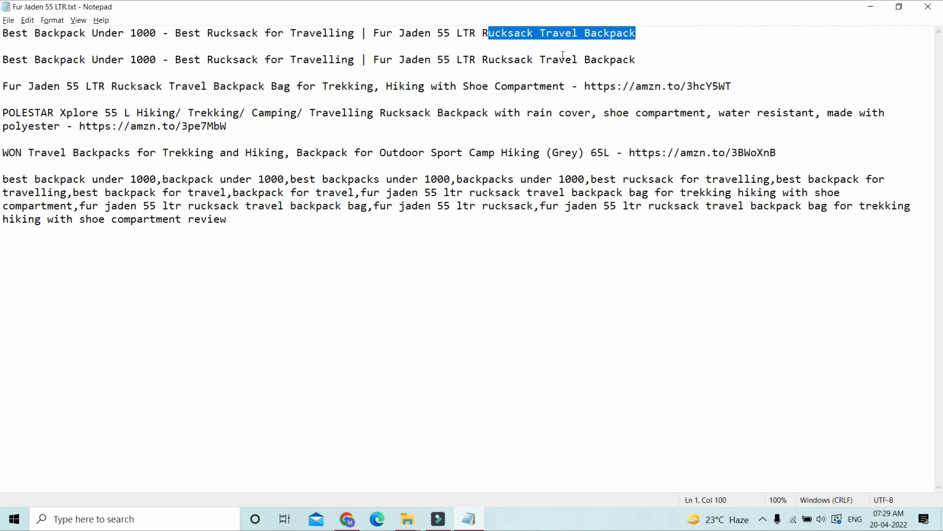
click(565, 23)
double_click(536, 33)
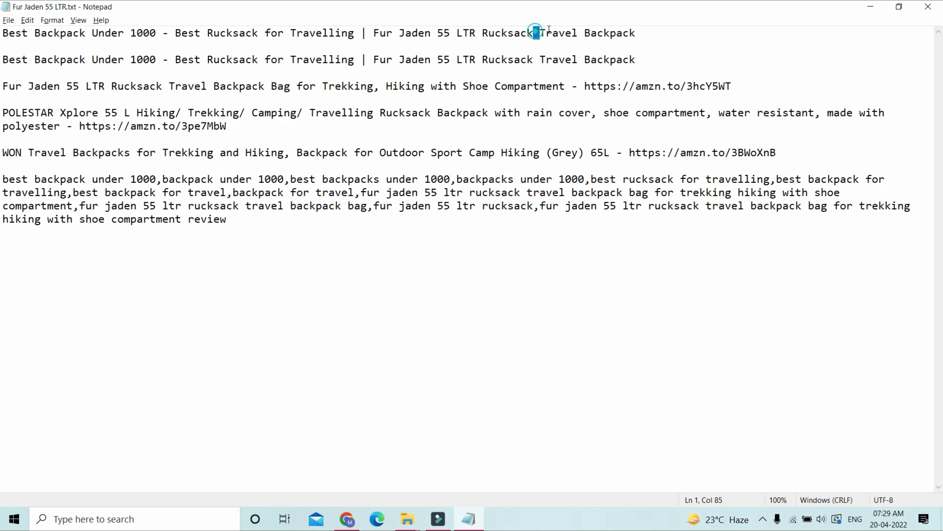
drag(549, 29, 660, 27)
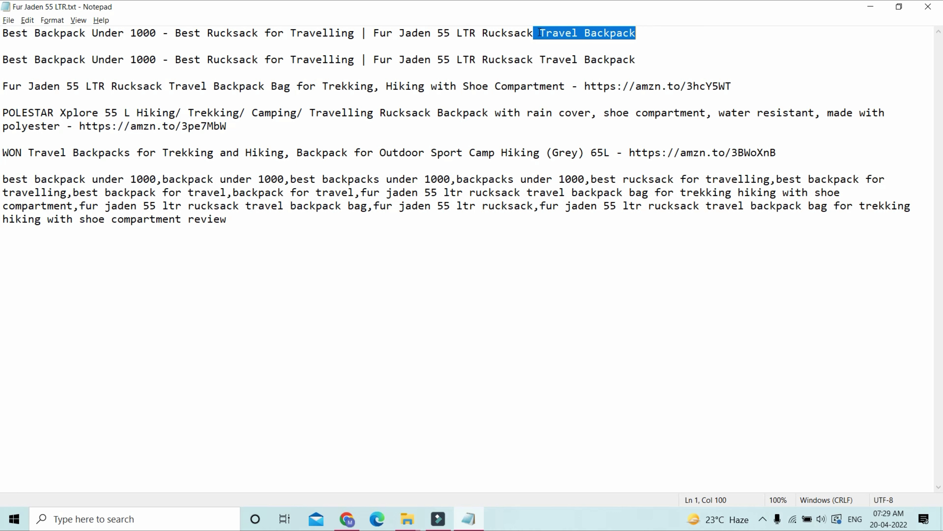
click(659, 31)
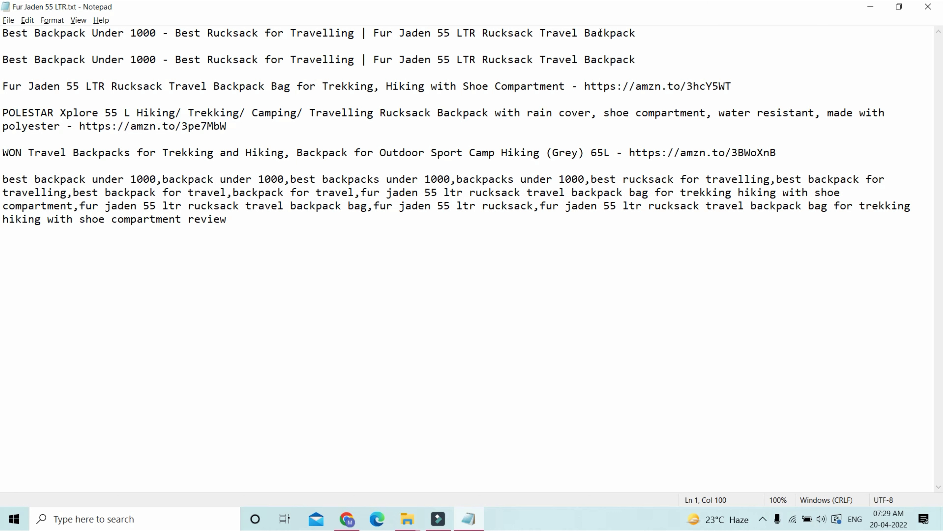
In the first-line title, highlight the ending "Travel Backpack" and separately the part from "Best Backpack Under 1000" to "Fur Jaden 55 LTR Rucksack".
click(536, 34)
drag(537, 33, 645, 30)
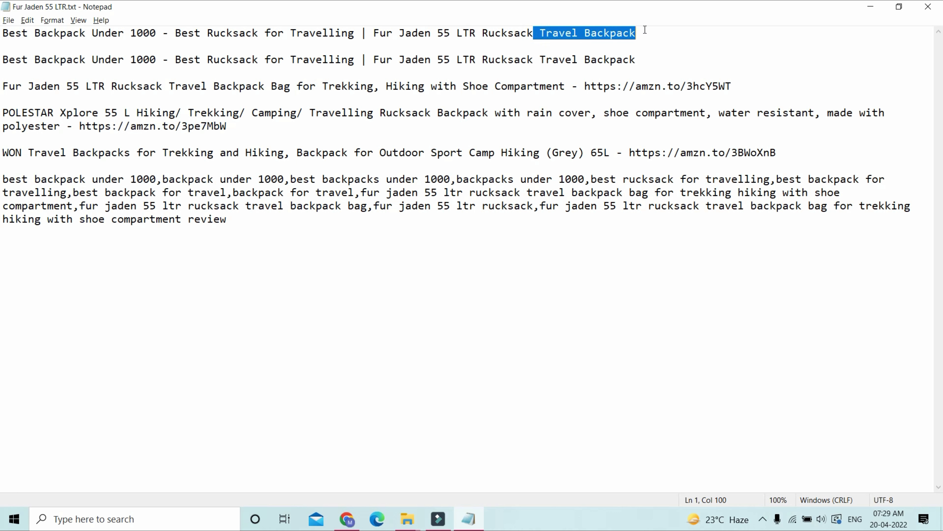
click(532, 31)
key(ctrl+shift+Left)
key(ctrl+shift+Left)
key(ctrl+shift+Left)
key(ctrl+shift+Left)
key(ctrl+shift+Left)
key(ctrl+shift+Left)
key(ctrl+shift+Left)
key(ctrl+shift+Left)
key(ctrl+shift+Left)
key(ctrl+shift+Left)
key(ctrl+shift+Left)
key(ctrl+shift+Left)
key(ctrl+shift+Left)
key(ctrl+shift+Left)
key(ctrl+shift+Left)
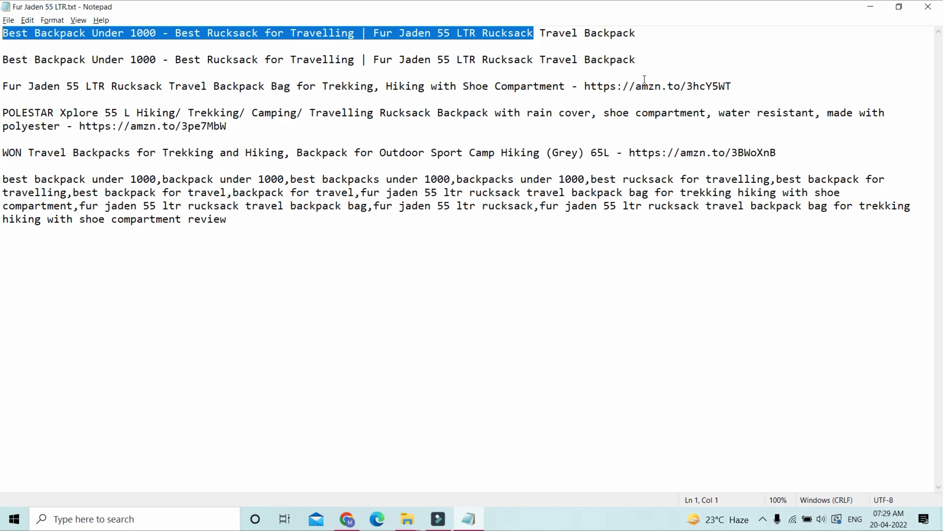
drag(535, 31, 647, 24)
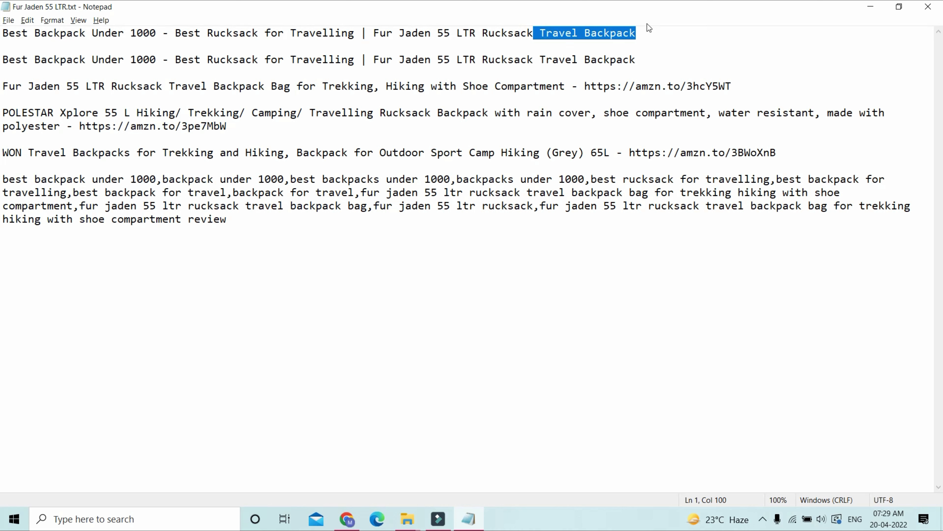
Highlight the original description from the repeated title line through the WON product link, and examine its three product lines.
drag(4, 60, 655, 141)
drag(772, 142, 783, 152)
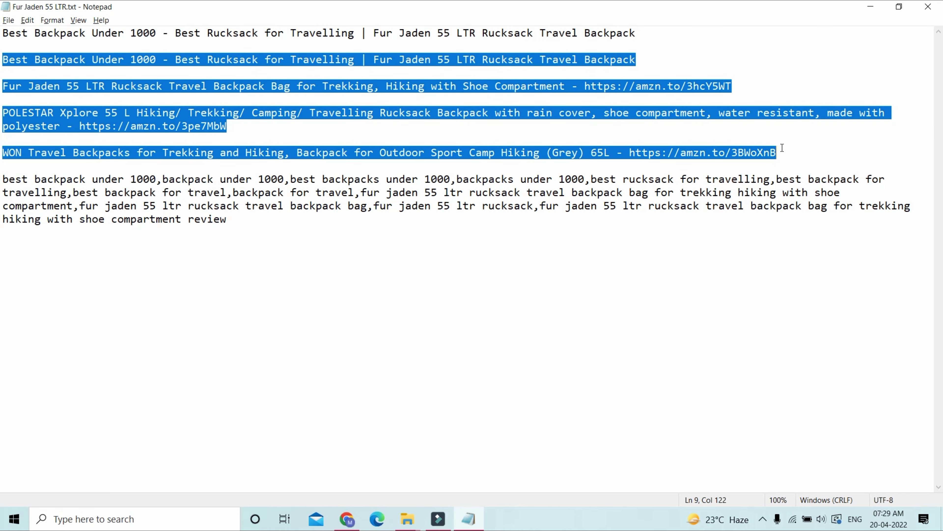
click(4, 84)
drag(3, 84, 785, 148)
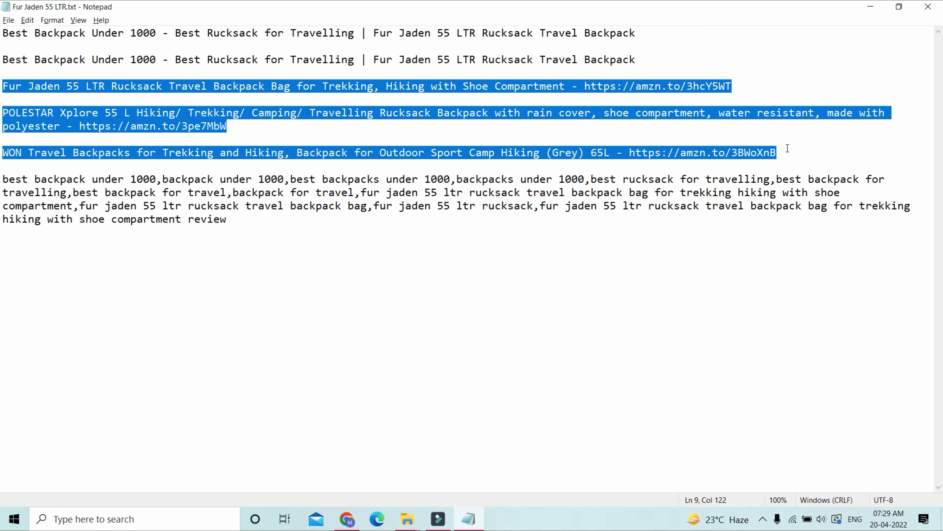
click(233, 135)
Highlight "Fur" and "WON Travel Backpacks for Trekking and Hiking" to compare the product brands, and highlight all three product lines together.
drag(3, 86, 22, 86)
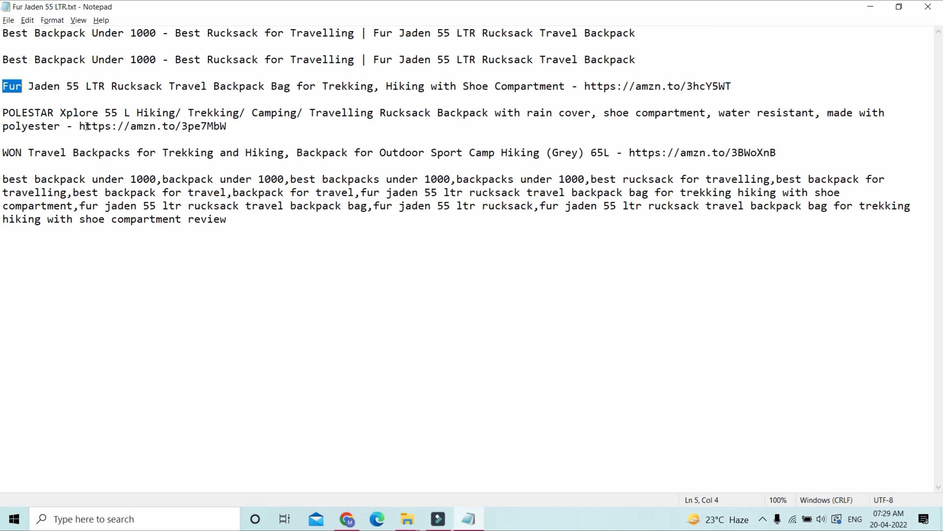
drag(3, 153, 285, 154)
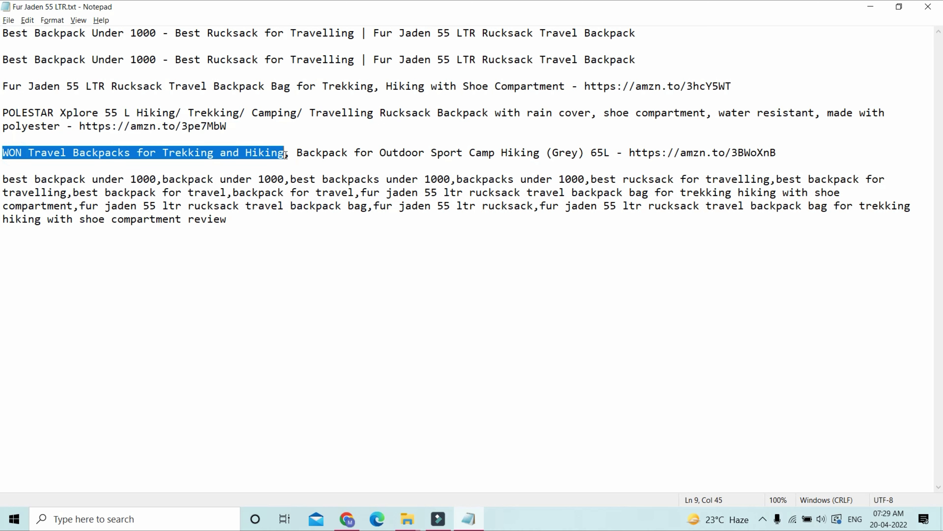
drag(3, 86, 783, 148)
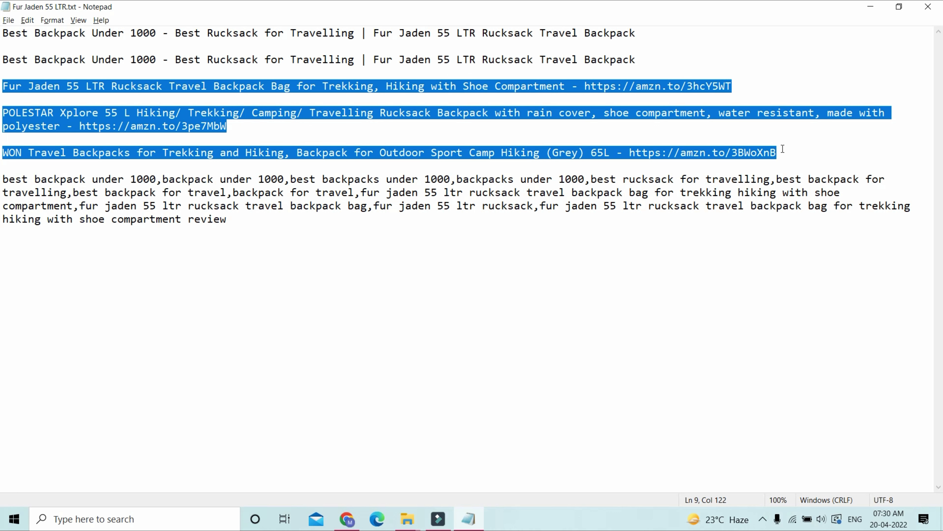
click(4, 83)
drag(5, 84, 780, 150)
click(355, 87)
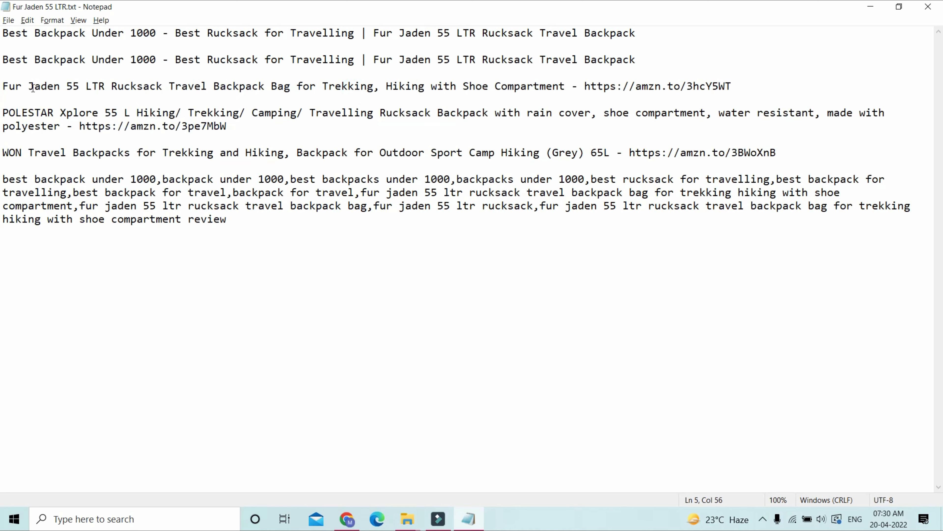
Switch to YouTube Studio and highlight the backpack video description's product line "Fur Jaden 55 LTR Rucksack" with its Amazon link.
key(alt+Tab)
scroll(295, 253, up, 15)
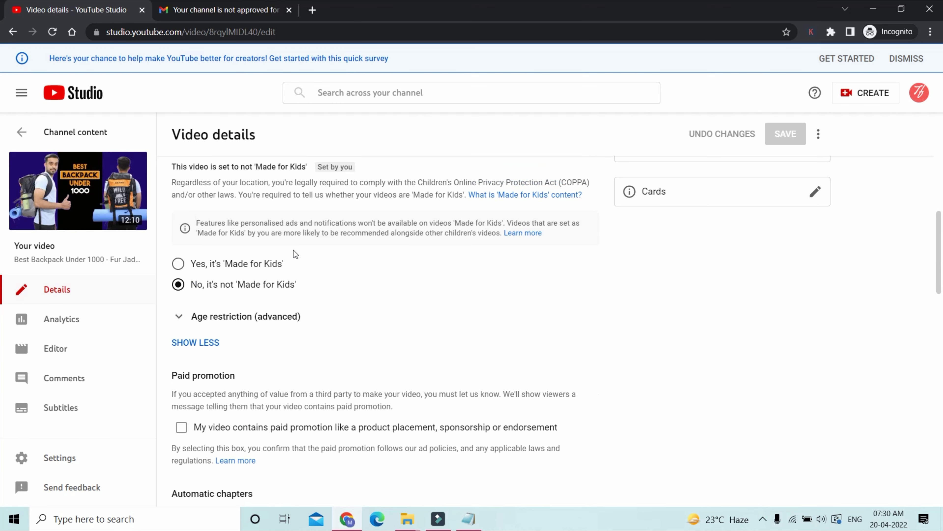
click(187, 273)
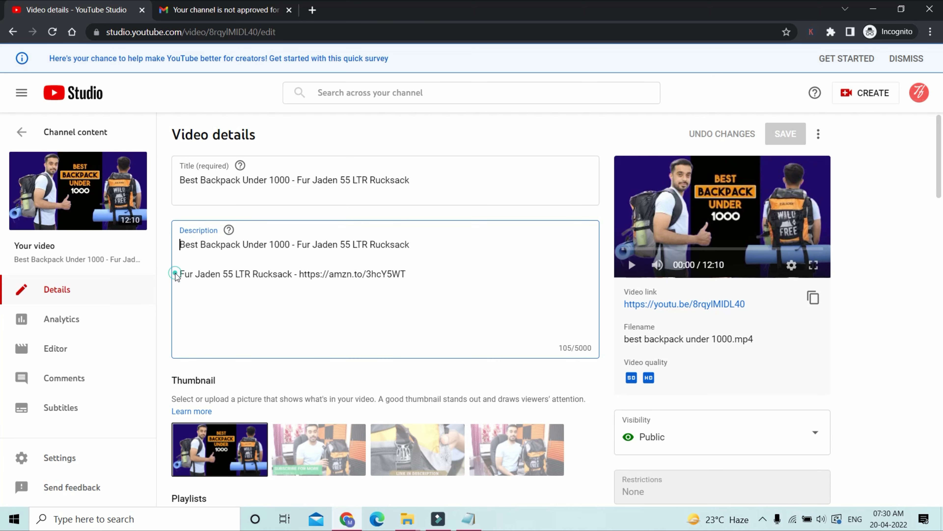
drag(181, 274, 405, 274)
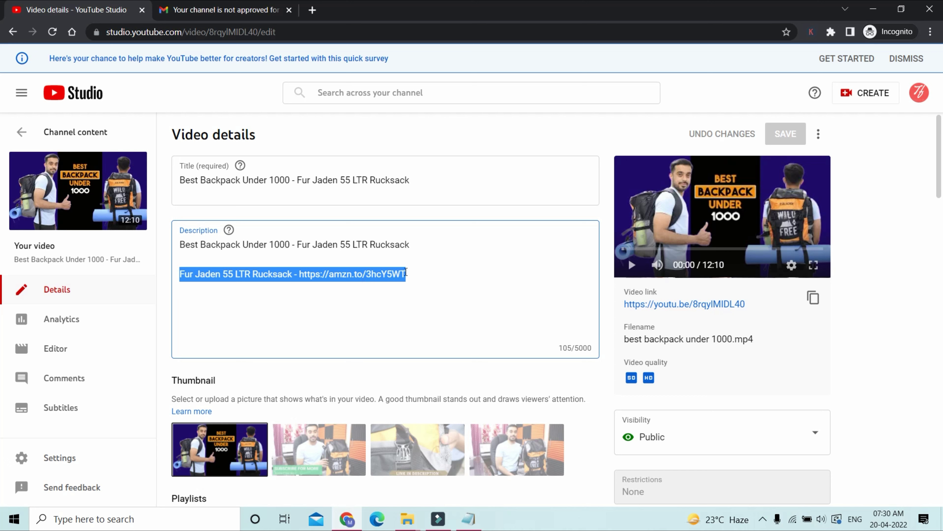
click(290, 300)
click(468, 285)
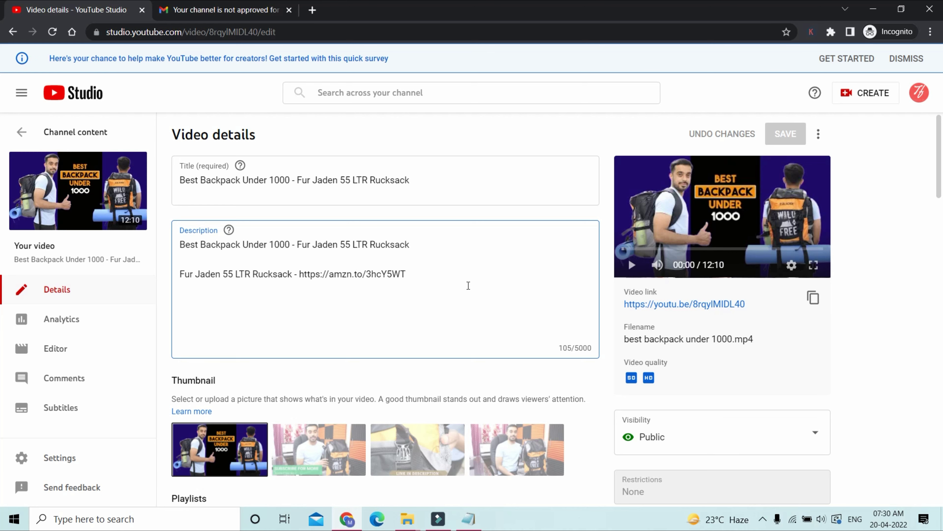
scroll(469, 286, down, 6)
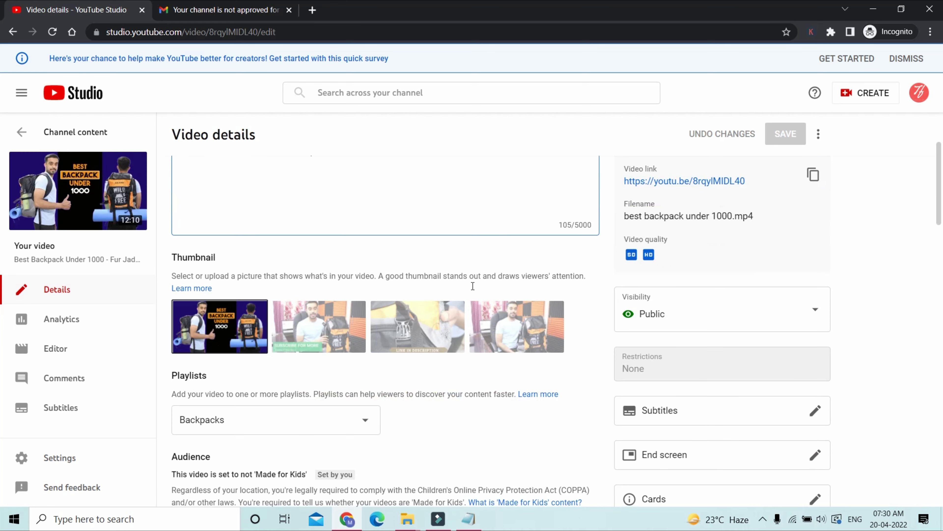
scroll(474, 292, down, 10)
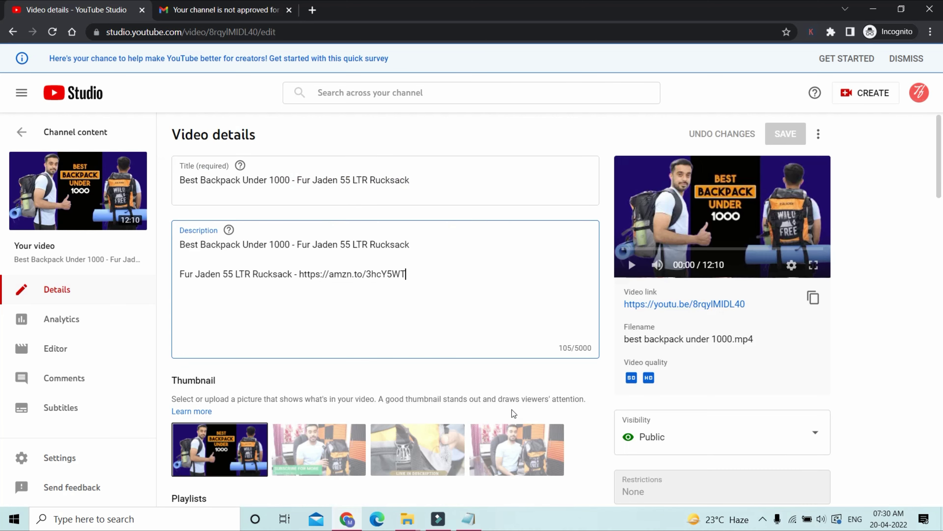
scroll(366, 310, down, 6)
Switch to Notepad, highlight the entire original tag list and examine its tag "backpack under 1000".
key(alt+Tab)
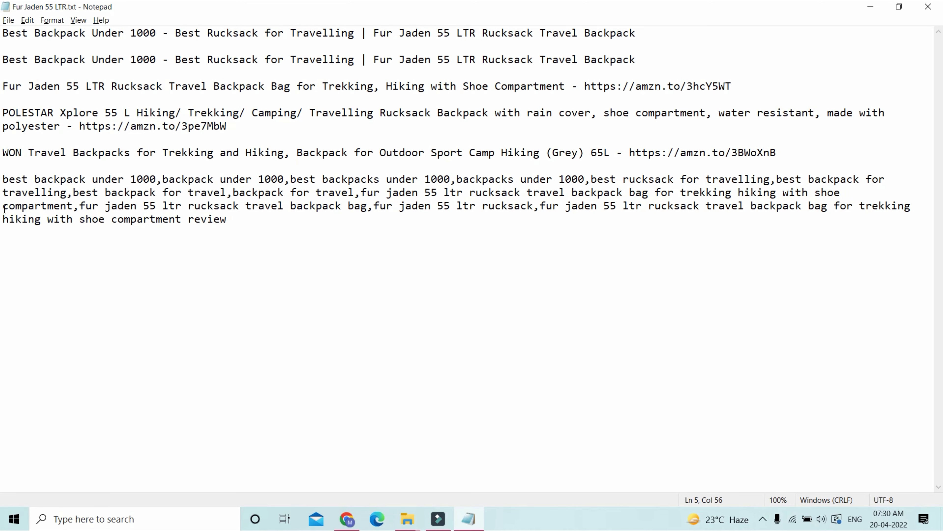
click(3, 179)
drag(5, 178, 246, 219)
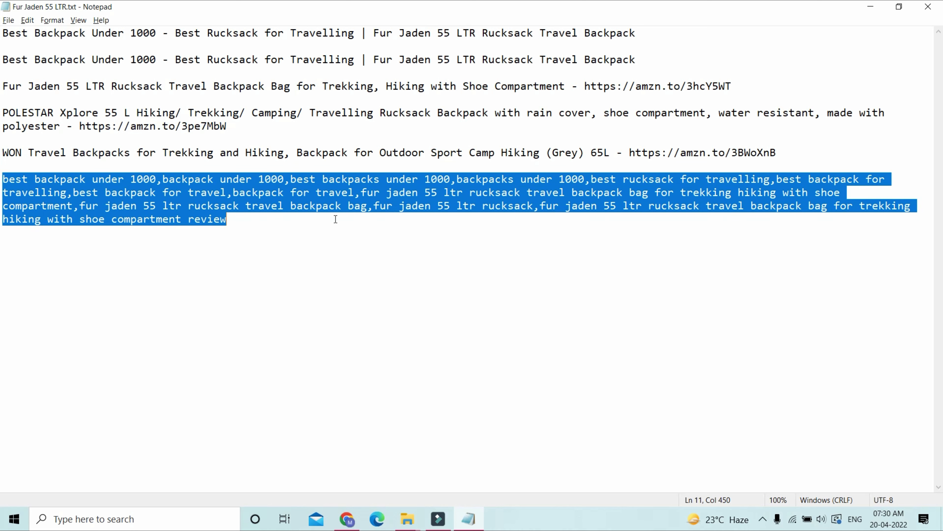
click(411, 205)
drag(161, 178, 285, 179)
click(297, 179)
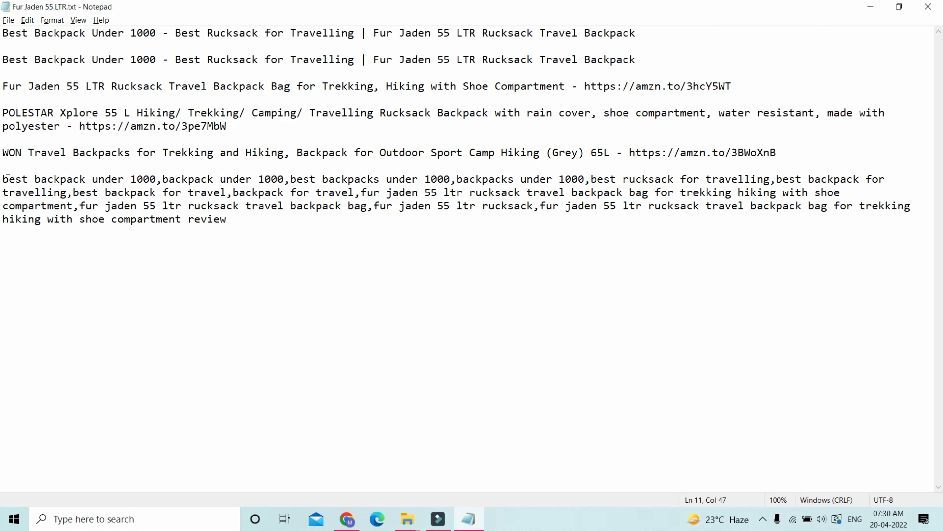
Highlight "best backpack under 1000", the plural "s" in "best backpacks under 1000" and the final Fur Jaden tag, ending with the full tag list.
drag(2, 179, 157, 179)
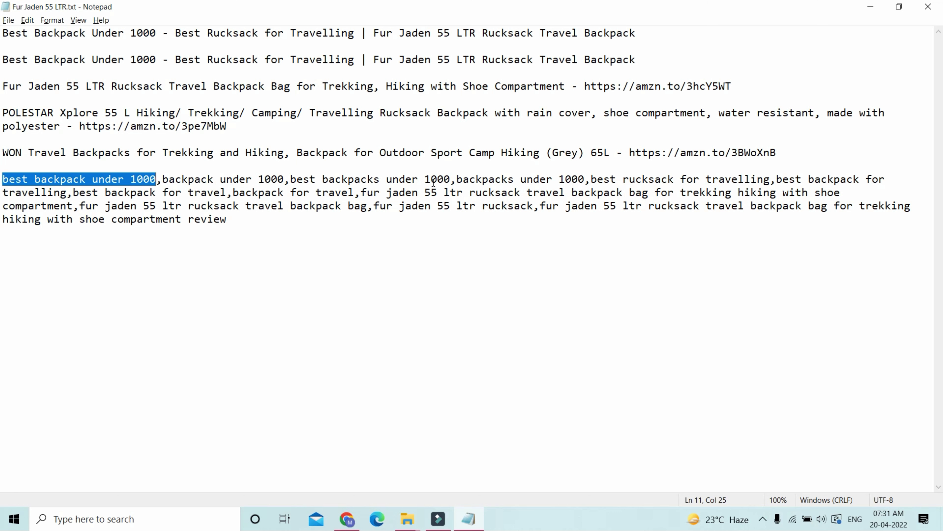
drag(374, 179, 380, 179)
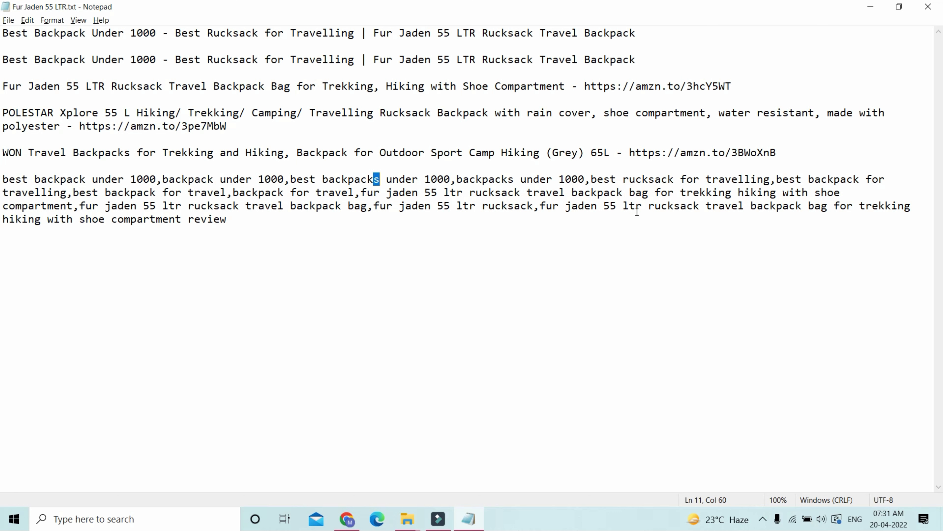
drag(540, 207, 796, 207)
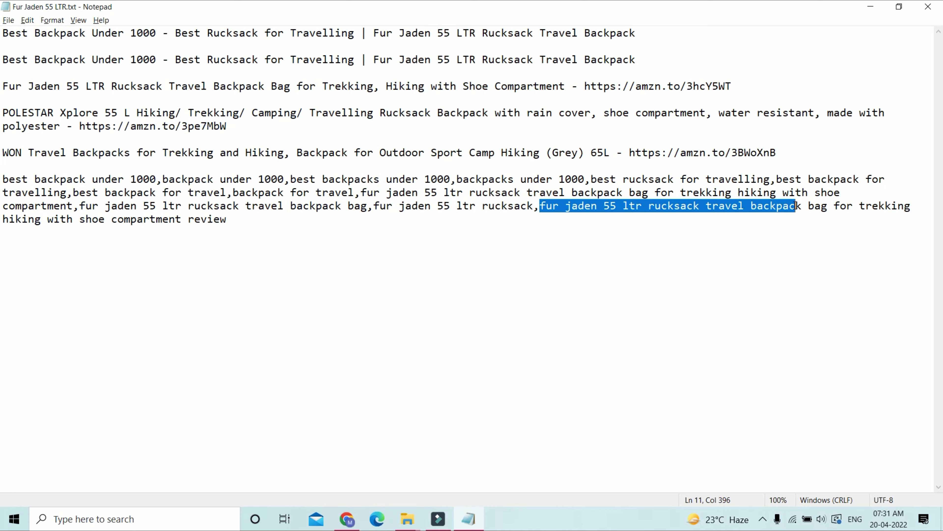
click(853, 205)
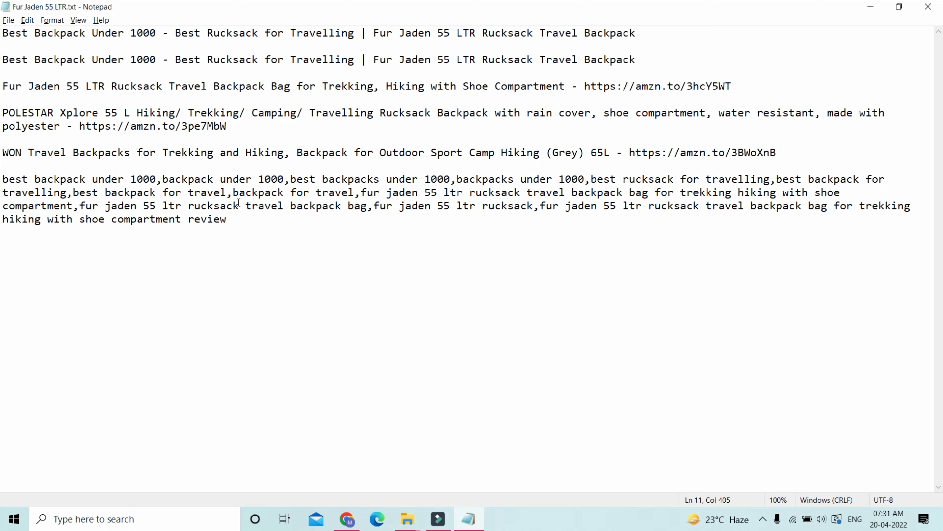
drag(227, 219, 2, 179)
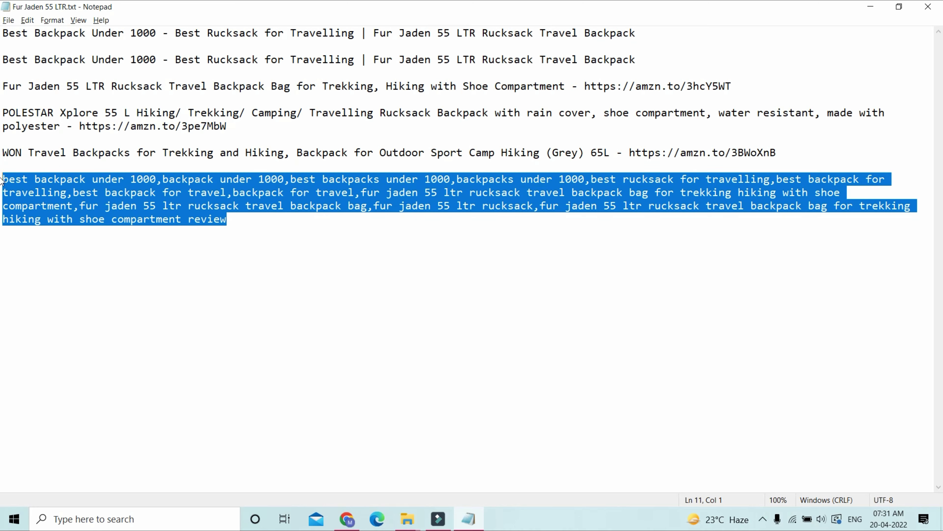
Switch to YouTube Studio and examine the backpack video's current tags for comparison with the original list.
key(alt+Tab)
scroll(316, 387, down, 1)
scroll(297, 402, up, 6)
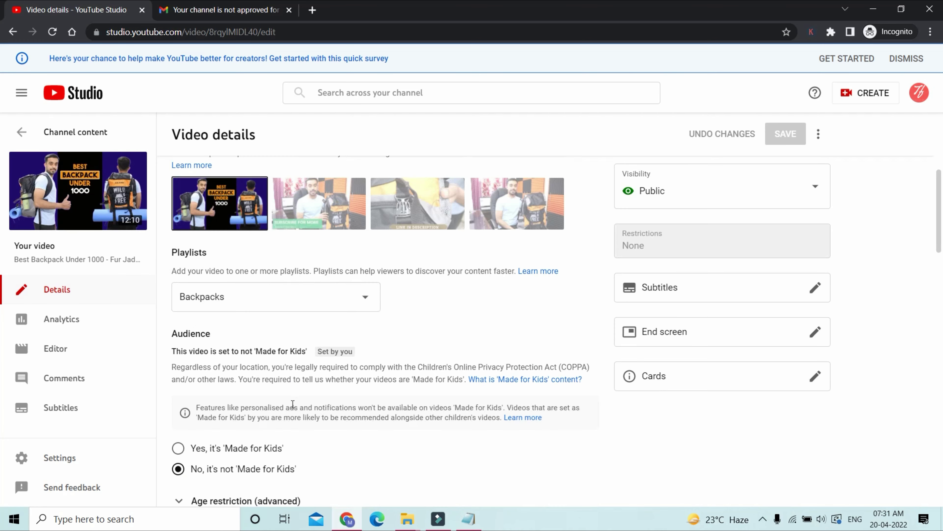
scroll(292, 404, down, 5)
click(338, 389)
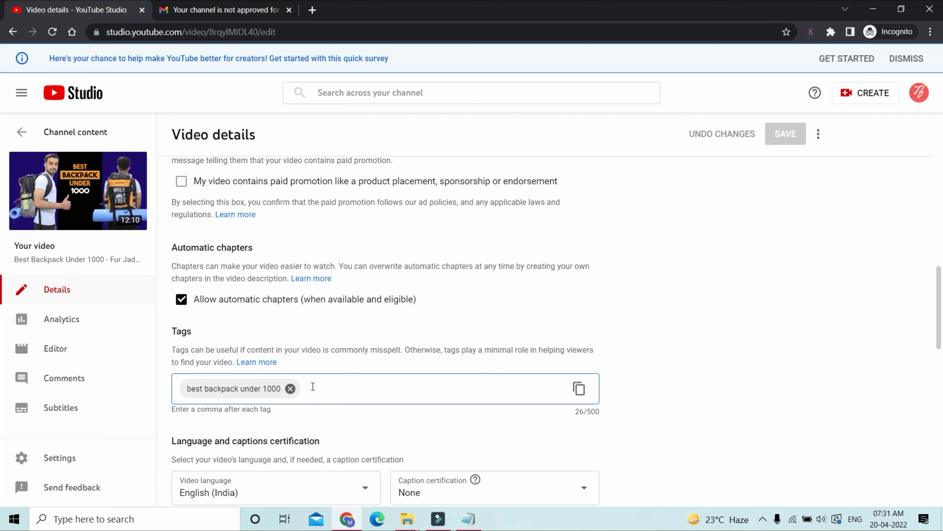
Review the backpack video's current title and description again, including the Fur Jaden product line.
scroll(496, 327, up, 5)
scroll(495, 330, up, 5)
scroll(495, 331, up, 2)
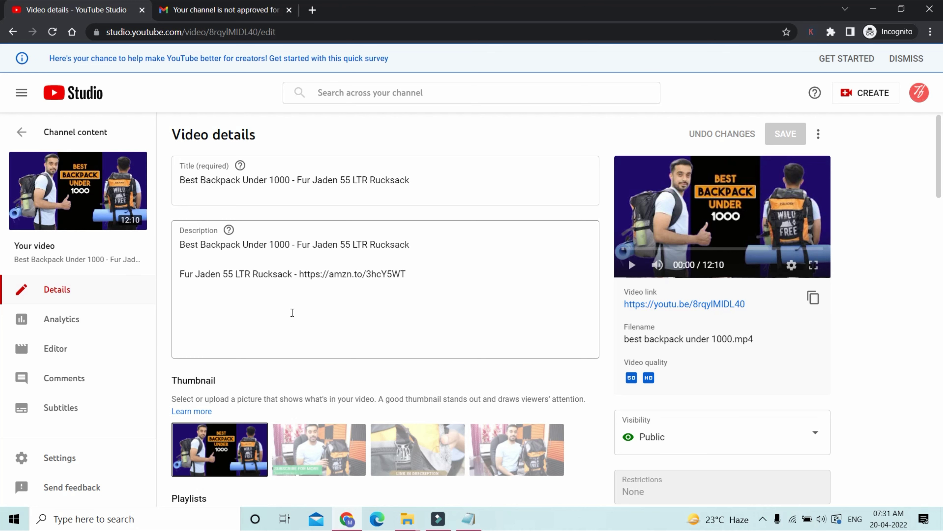
scroll(401, 327, down, 10)
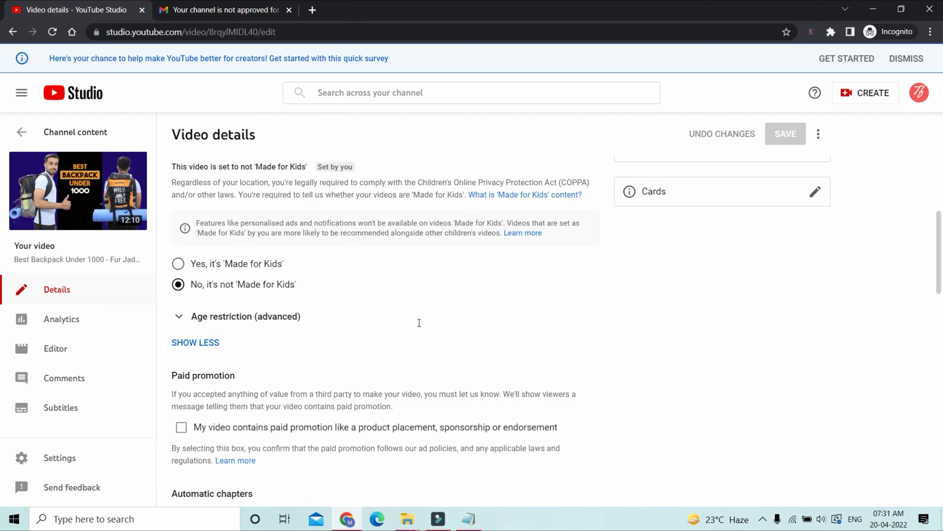
scroll(353, 378, up, 10)
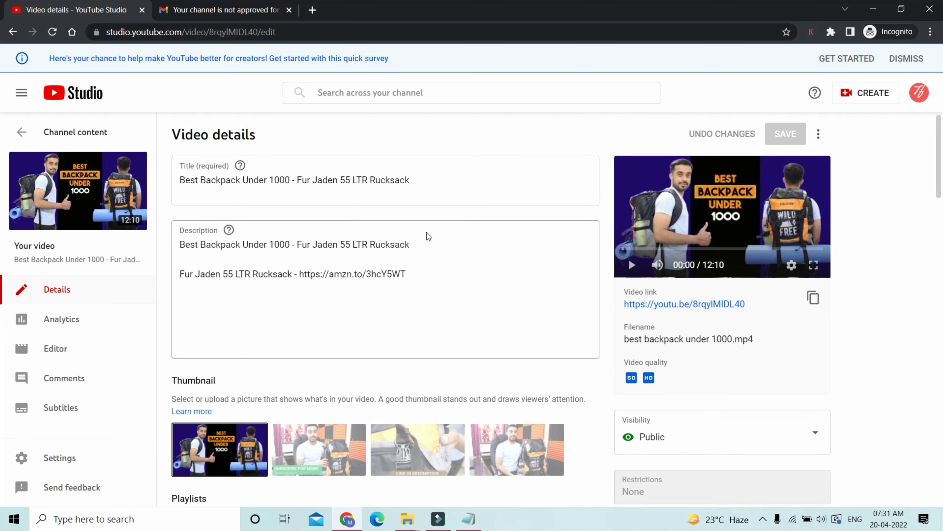
click(227, 274)
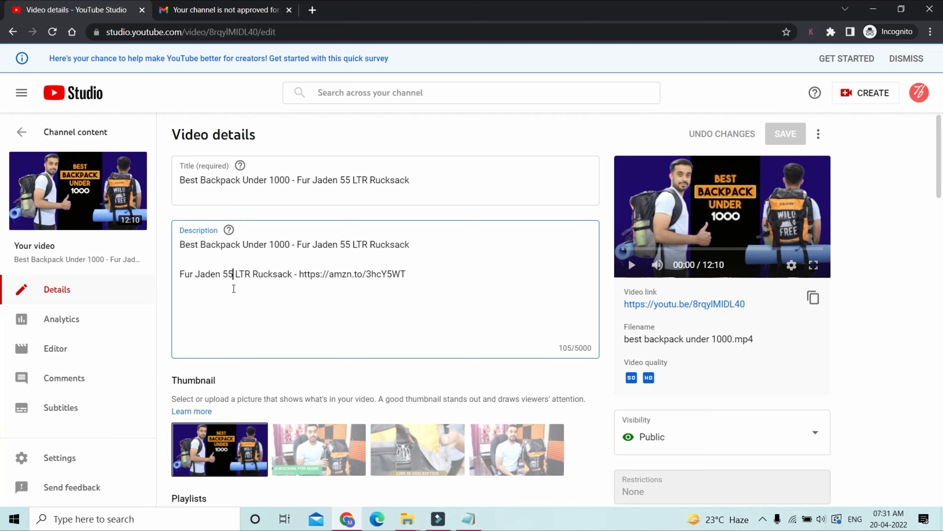
Copy the full first-line title from the Notepad file, and select the video's current title in YouTube Studio.
key(alt+Tab)
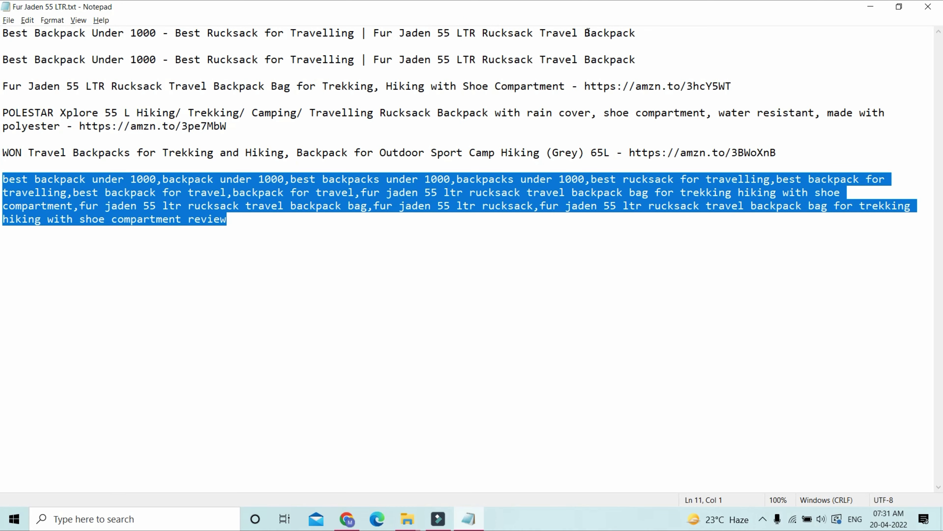
click(644, 33)
key(shift+Home)
key(ctrl+c)
key(alt+Tab)
click(358, 172)
key(ctrl+a)
Highlight the original description in Notepad and the current description in YouTube Studio to compare them, and recheck the video's tags.
key(alt+Tab)
drag(4, 60, 781, 150)
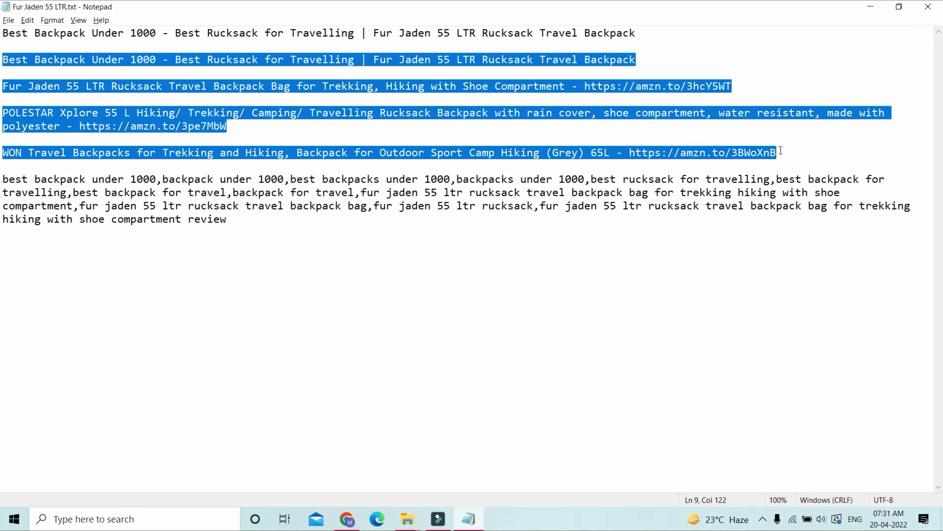
key(alt+Tab)
drag(183, 245, 479, 287)
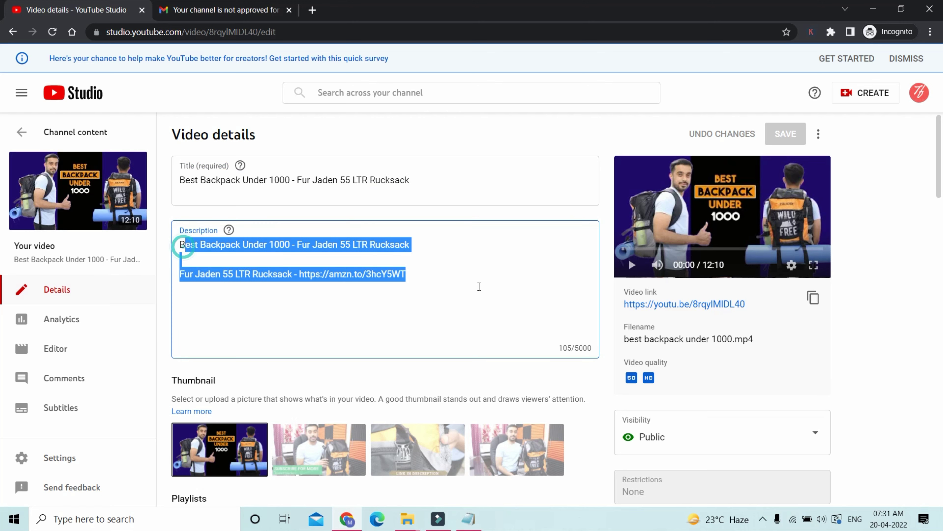
click(483, 285)
scroll(334, 335, down, 15)
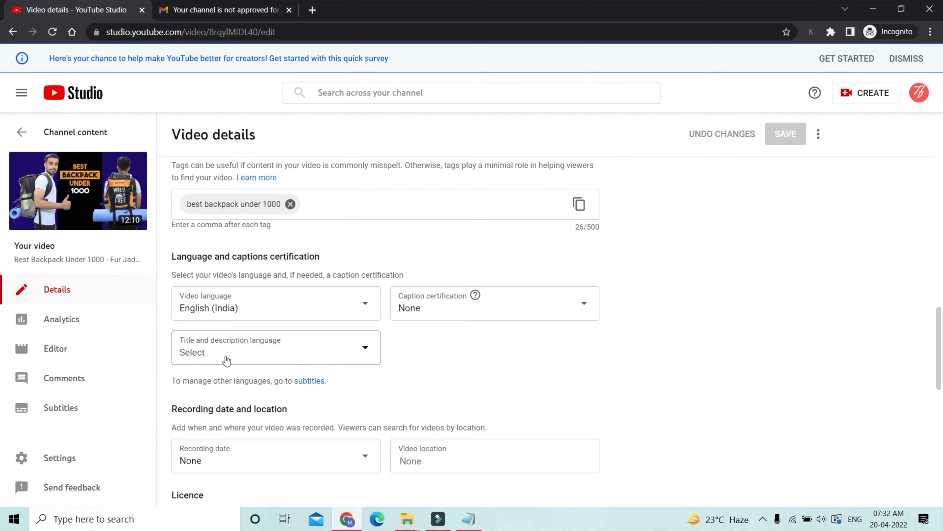
Return to the channel content, set the video list to 50 rows per page and go to the oldest listed videos.
mouse_move(103, 164)
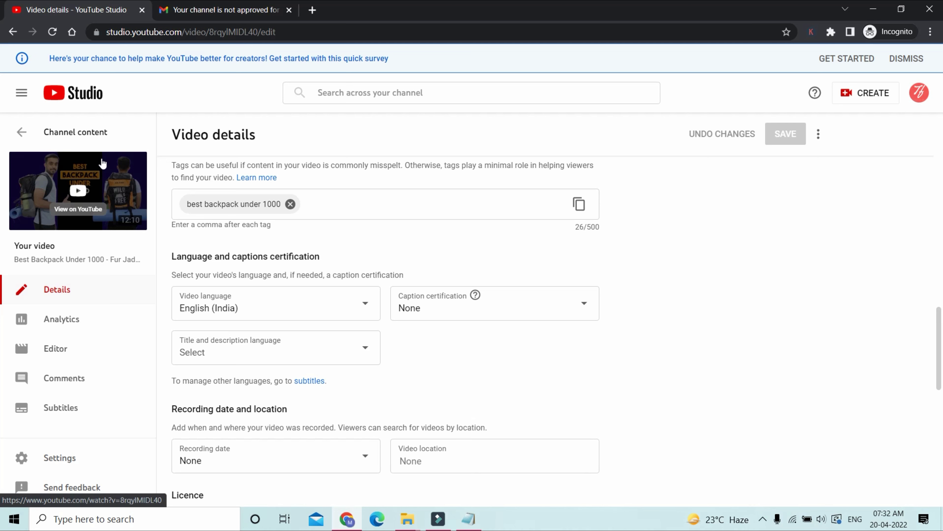
click(91, 130)
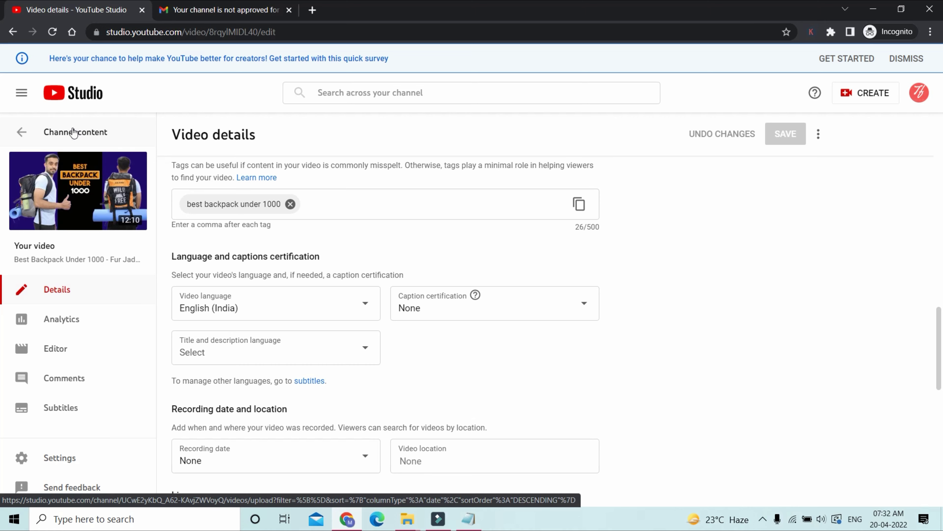
scroll(314, 316, down, 20)
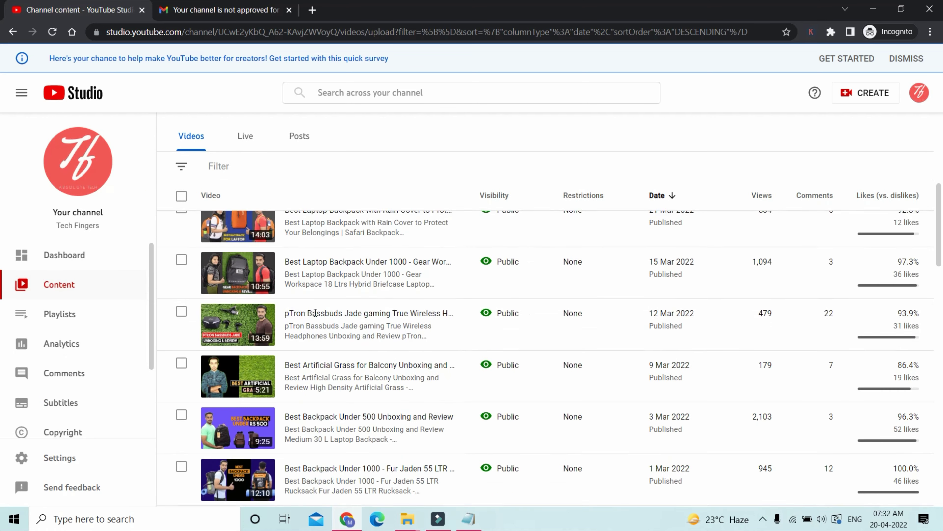
scroll(317, 320, down, 5)
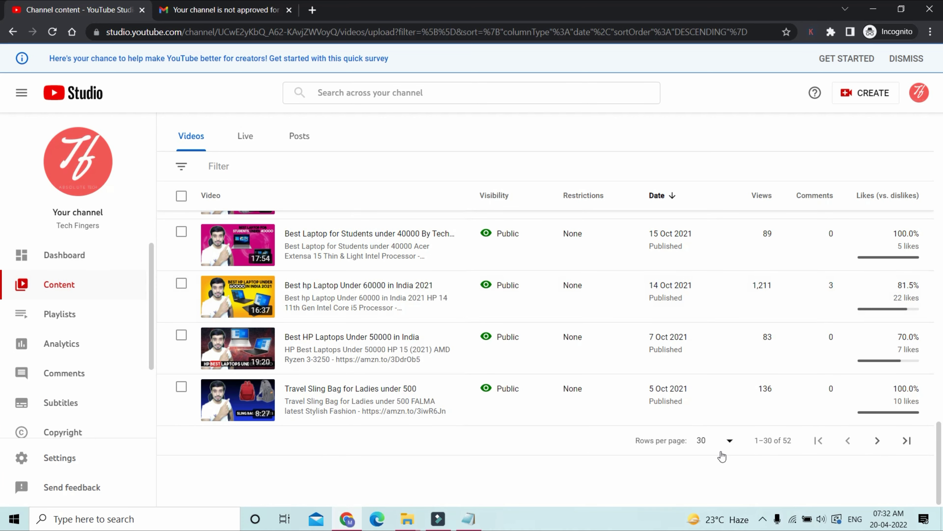
click(731, 441)
click(731, 442)
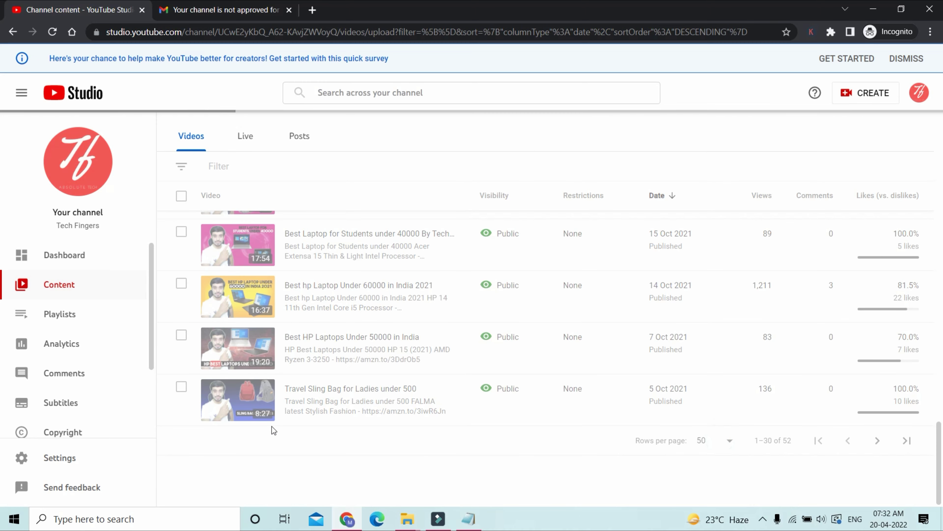
scroll(297, 416, down, 15)
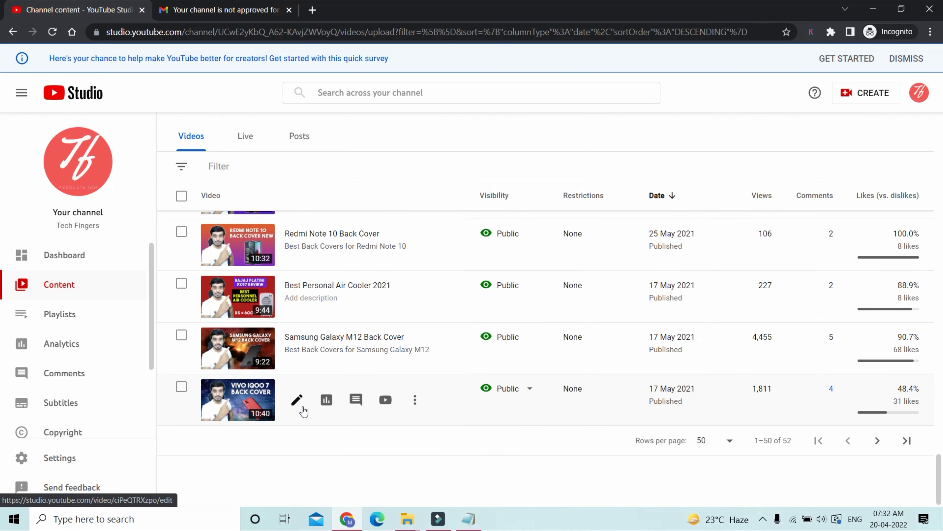